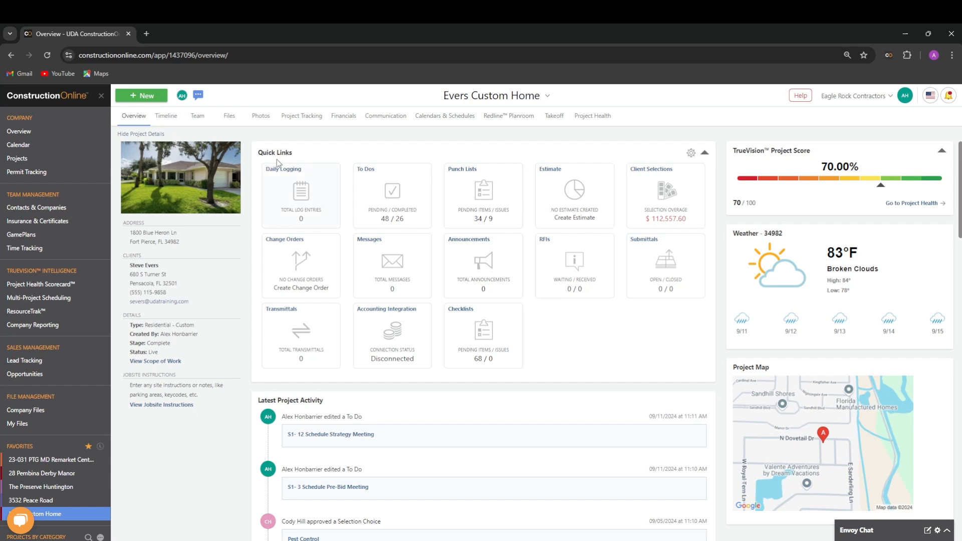
Step: Open the Evers Custom Home project's To Do list and start a new To Do
left_click(304, 118)
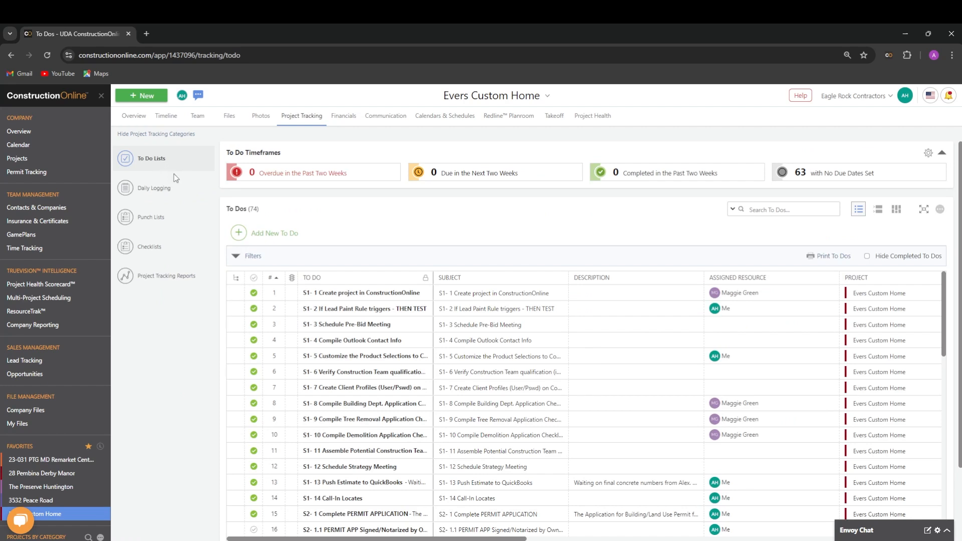
left_click(315, 243)
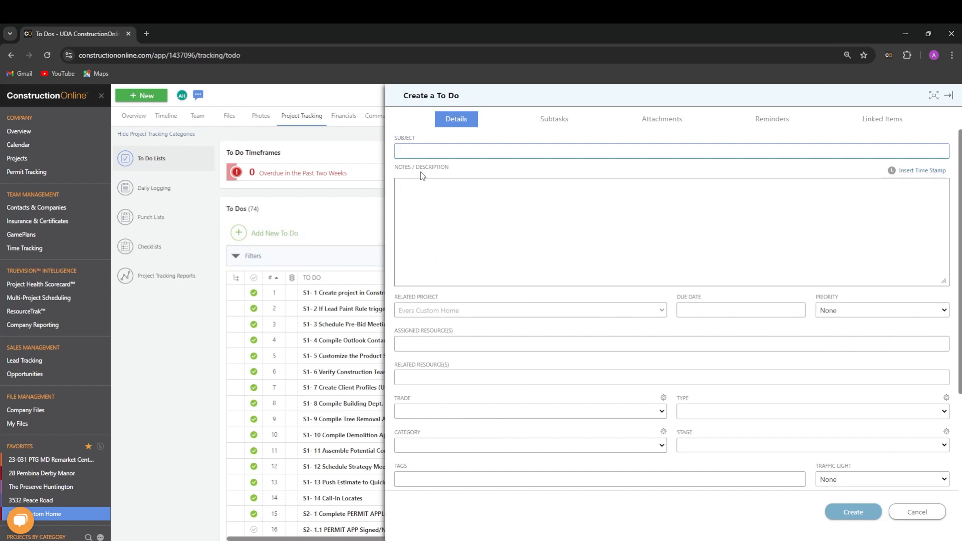
Step: Enter subject 'Send Change Order to Client', notes 'Send Change Order for approval', due 09/20/2024, Medium priority
type("Send Change Order to Client")
left_click(462, 198)
type("Send Change Order for approval")
left_click(471, 293)
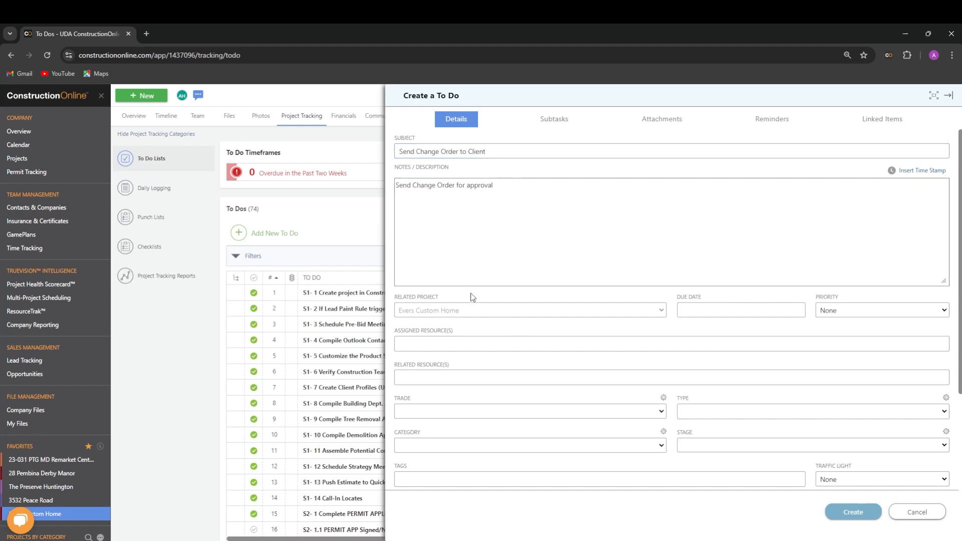
left_click(681, 309)
left_click(772, 415)
left_click(858, 309)
left_click(850, 346)
Step: Assign the To Do to yourself and a second person, and add a related resource
left_click(426, 348)
left_click(424, 362)
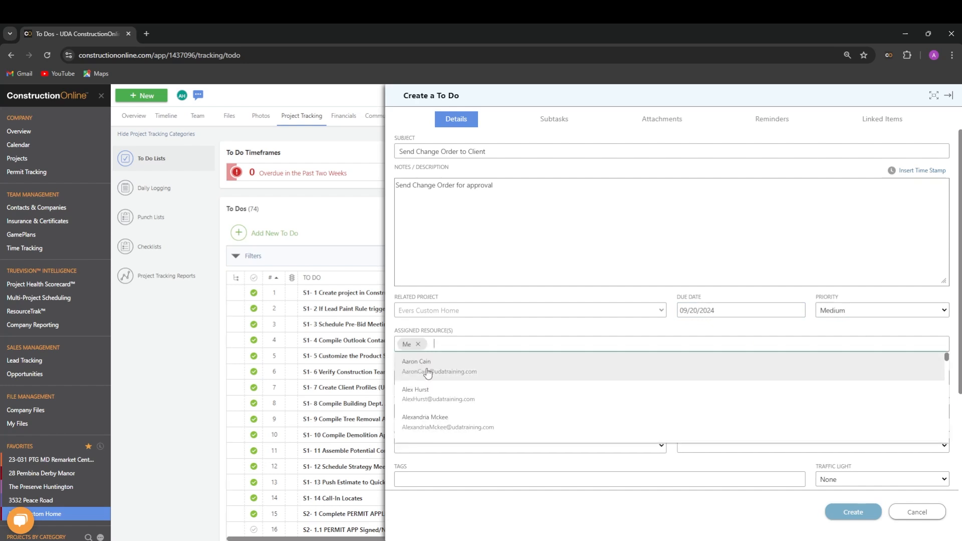
type("be")
left_click(418, 393)
left_click(432, 378)
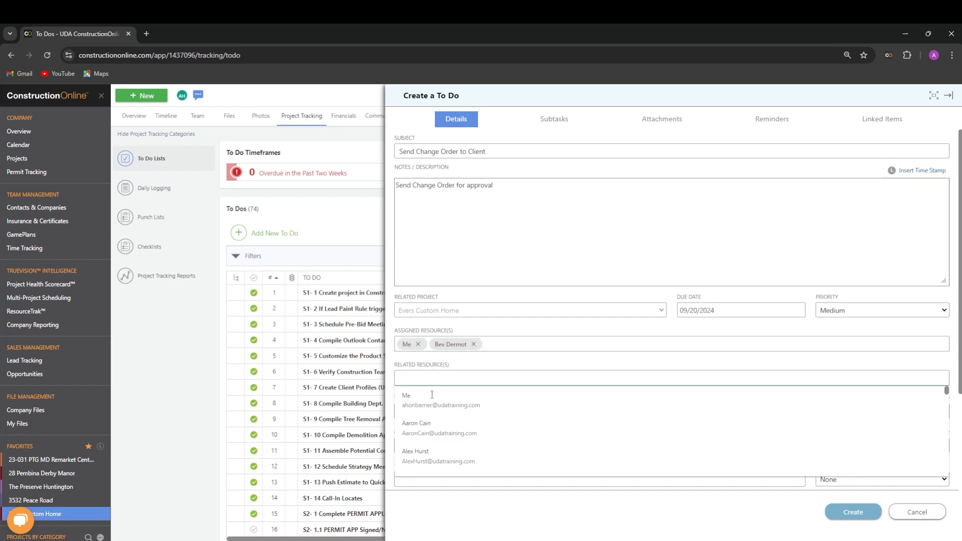
scroll(432, 432, "down", 1)
scroll(433, 432, "down", 3)
left_click(436, 433)
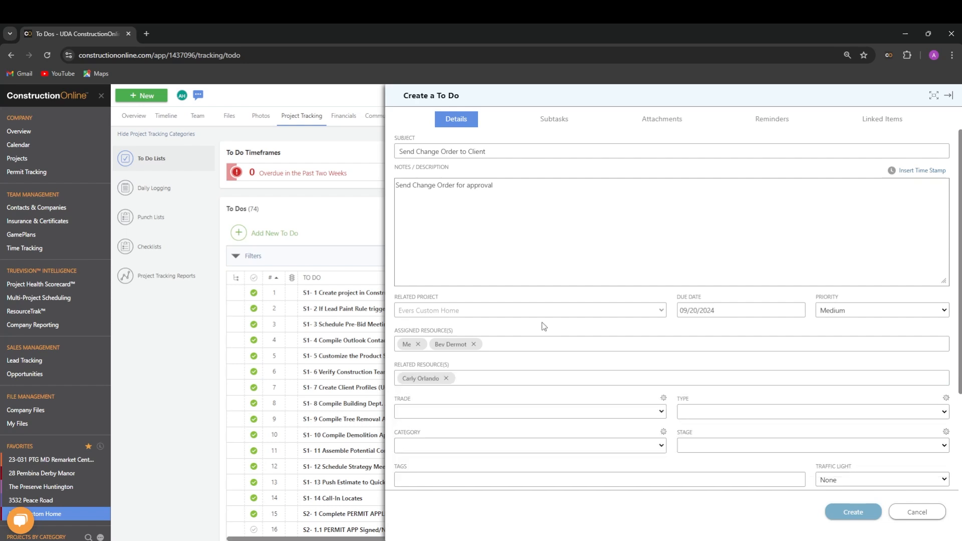
scroll(522, 286, "down", 3)
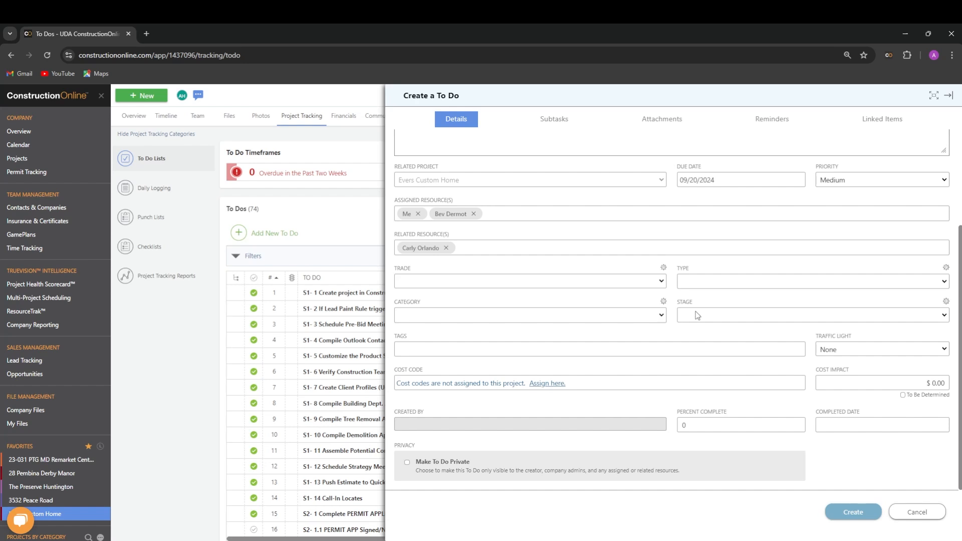
Step: Look over the To Do's trades list and tag suggestions without changing them
left_click(664, 269)
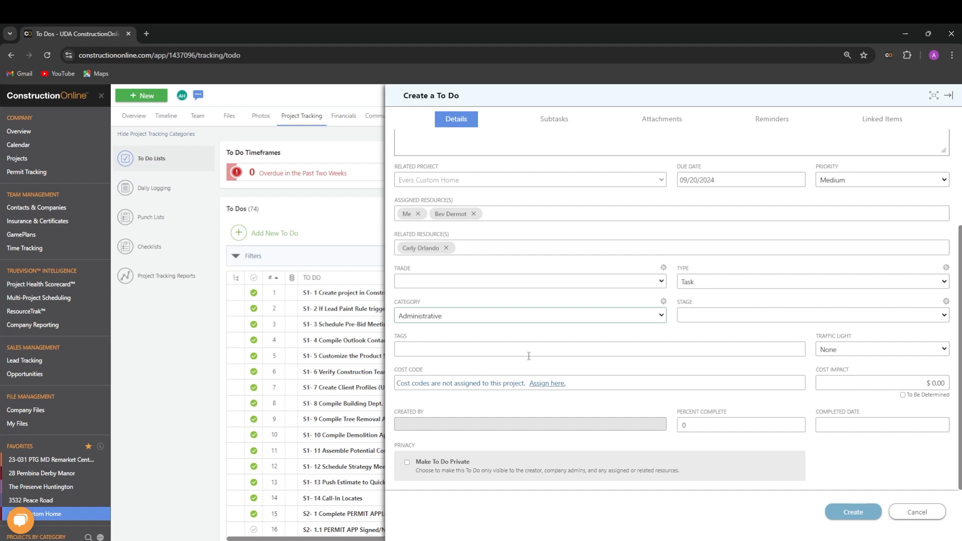
left_click(528, 355)
left_click(568, 337)
scroll(408, 467, "up", 3)
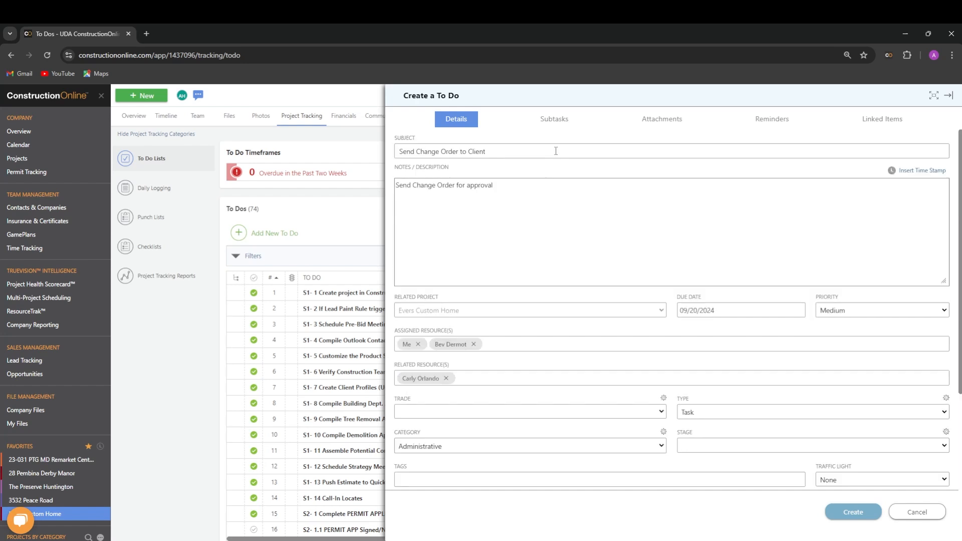
Step: Add a subtask 'Send Change Order' due 09/13/2024
left_click(553, 125)
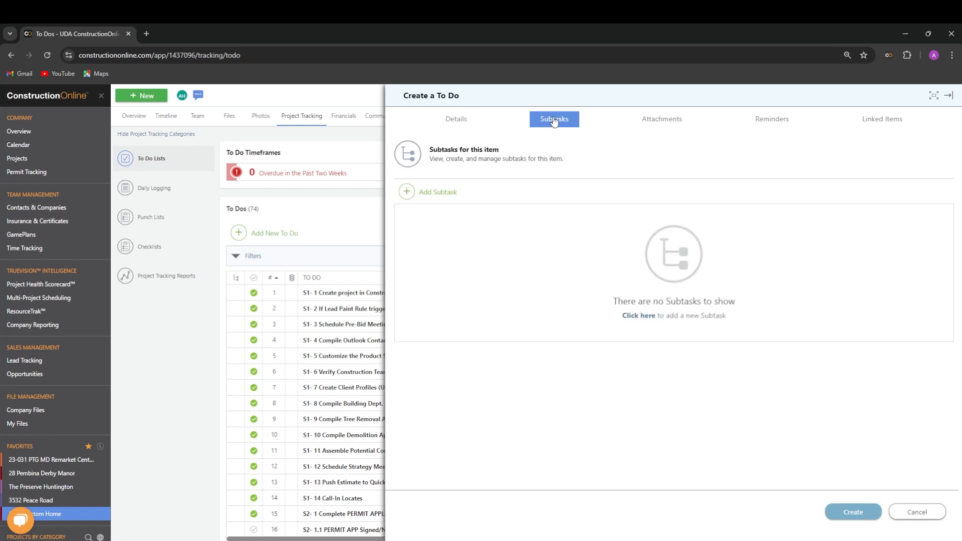
left_click(436, 201)
type("Send Change Order")
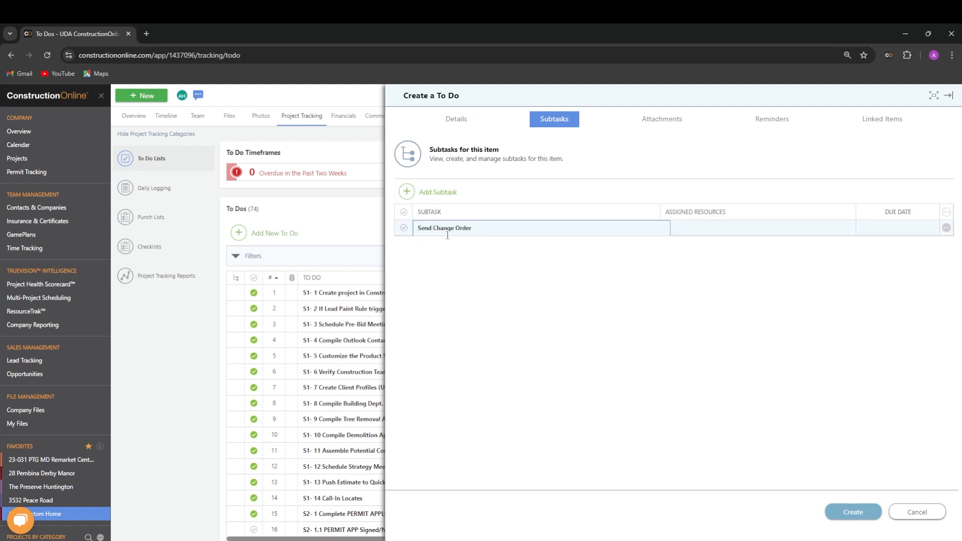
key("Return")
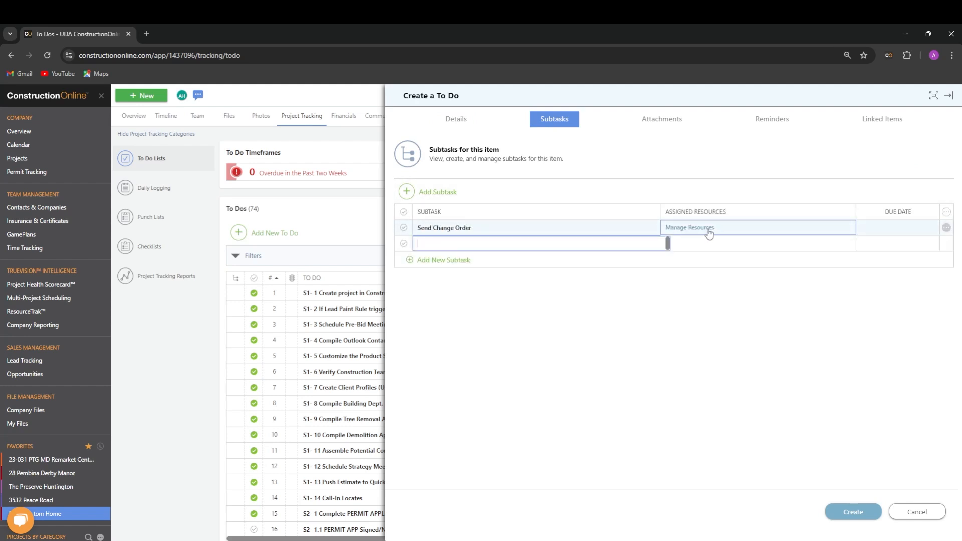
left_click(897, 230)
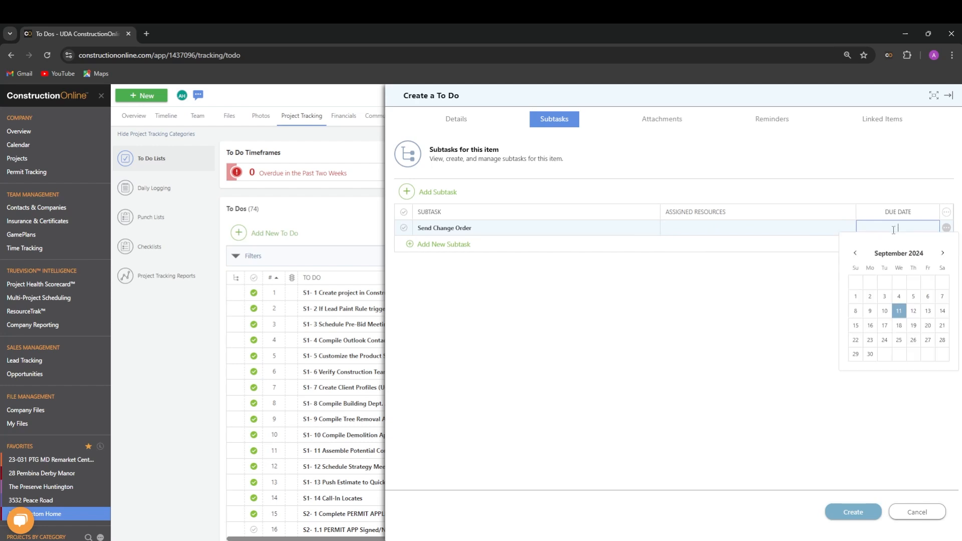
left_click(929, 317)
Step: Add subtasks 'Send Invoice' and 'Send Information to QuickBooks'
left_click(510, 248)
type("Send Invoice")
key("Return")
type("Send Information to QuickBooks")
left_click(539, 299)
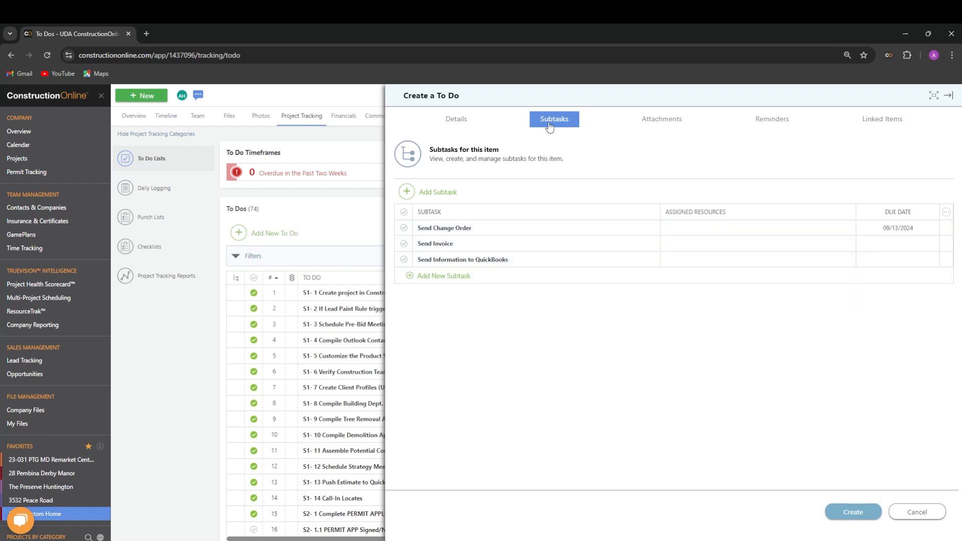
Step: Check attachments, create then delete a reminder, and open the Linked Items section
left_click(665, 126)
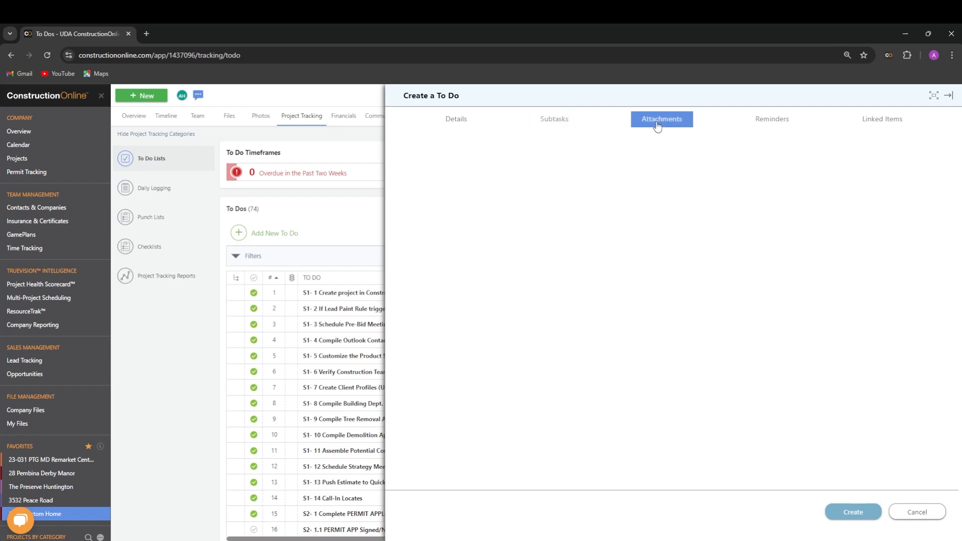
left_click(764, 124)
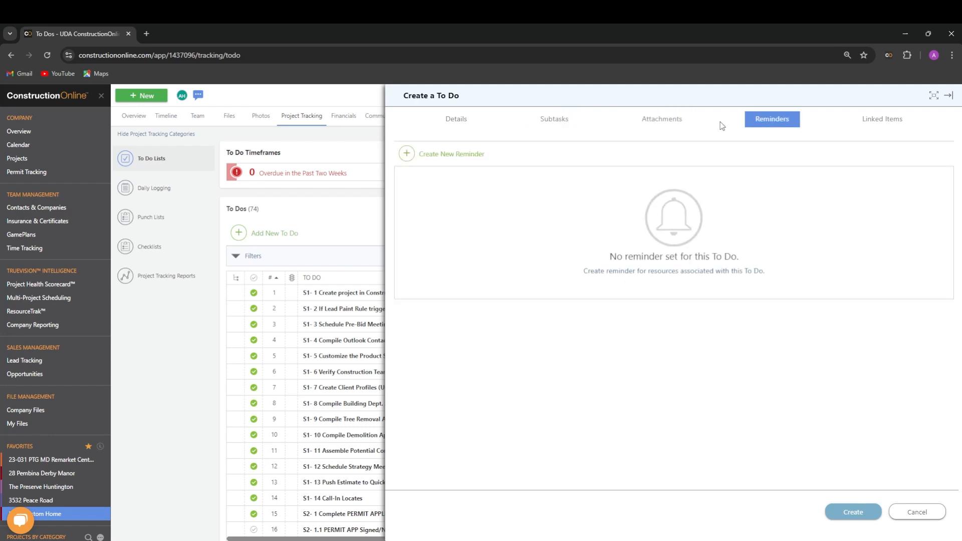
left_click(465, 158)
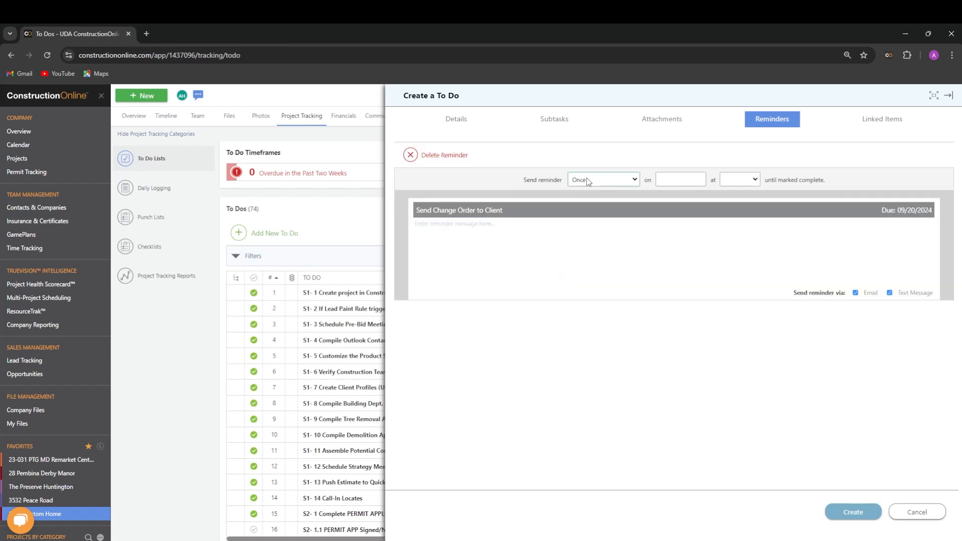
left_click(683, 180)
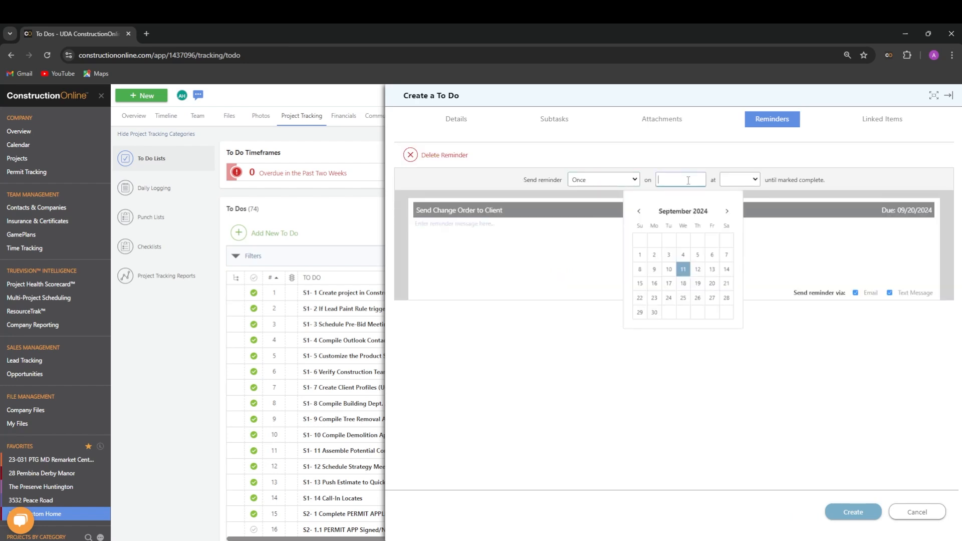
left_click(734, 178)
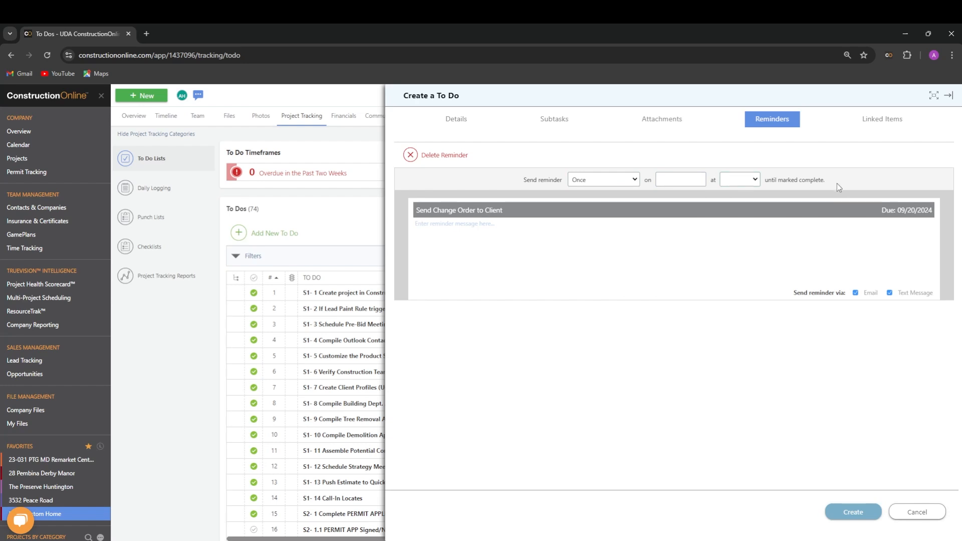
left_click(528, 233)
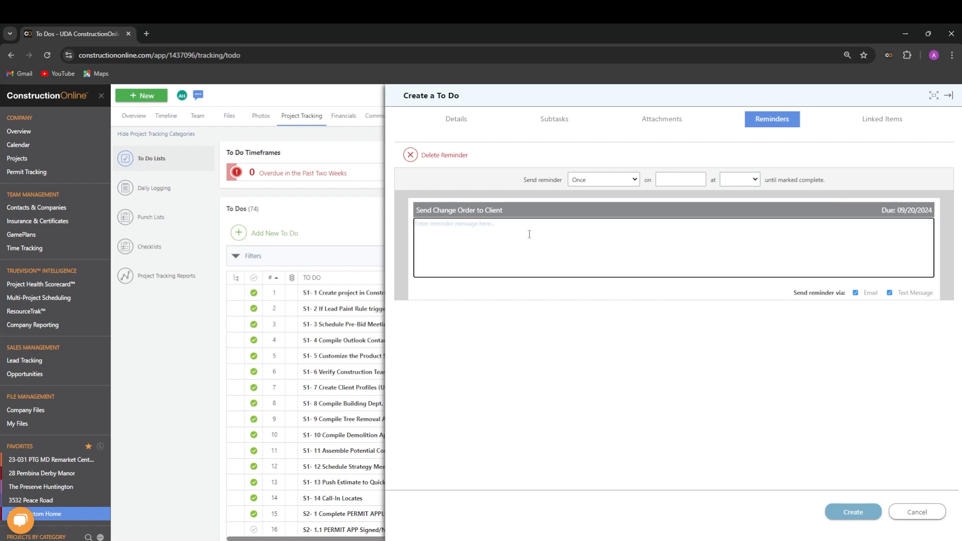
left_click(652, 291)
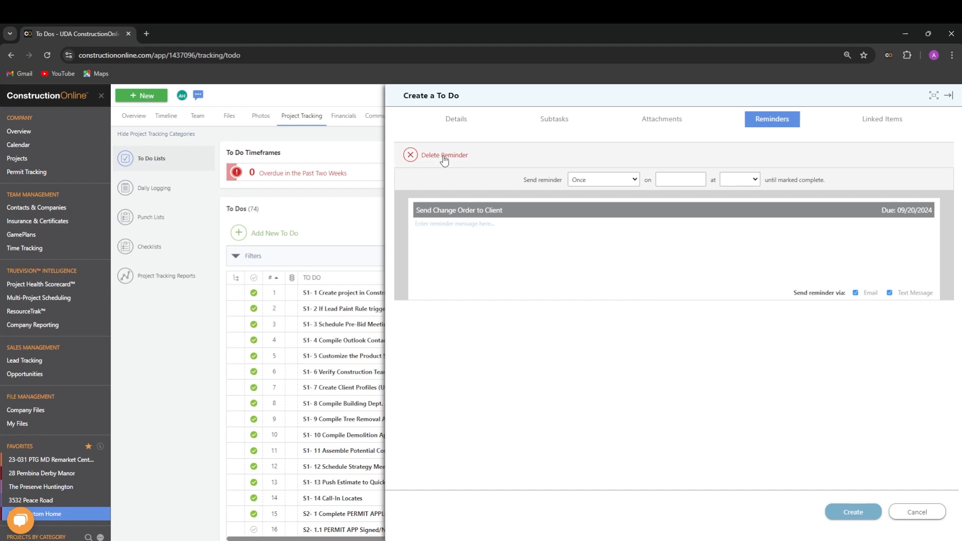
left_click(422, 156)
left_click(886, 126)
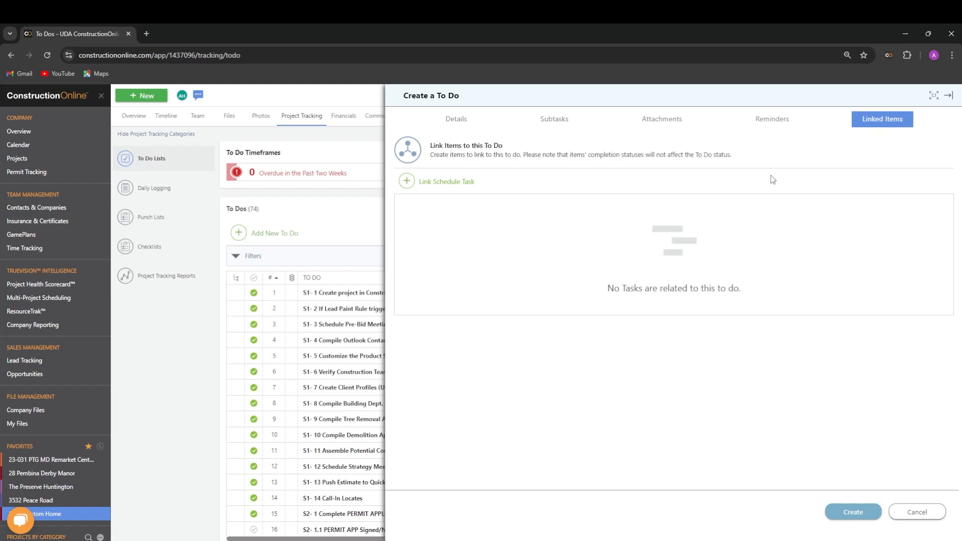
Step: Link the Tub/Shower Tile Materials schedule task (07/09/2025) and create the To Do
left_click(441, 182)
scroll(400, 334, "down", 10)
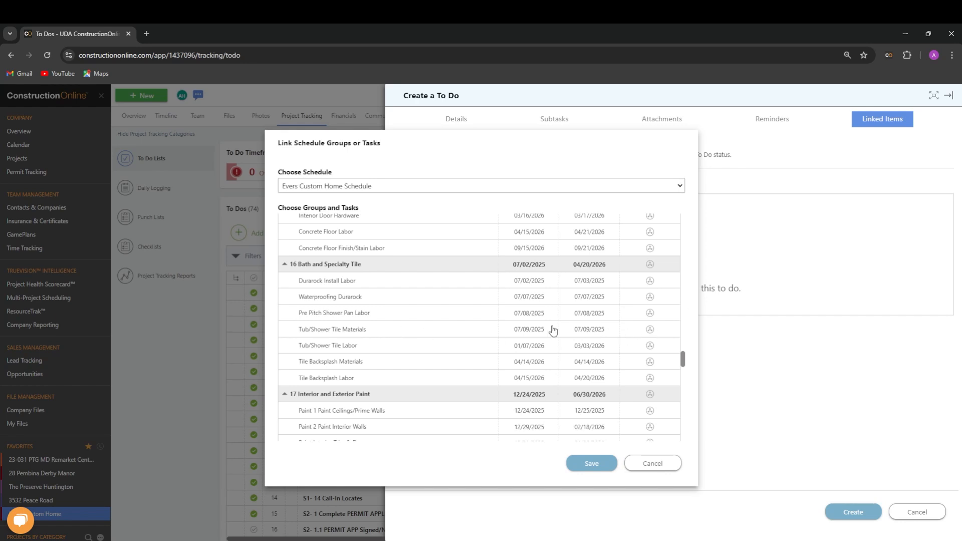
left_click(651, 331)
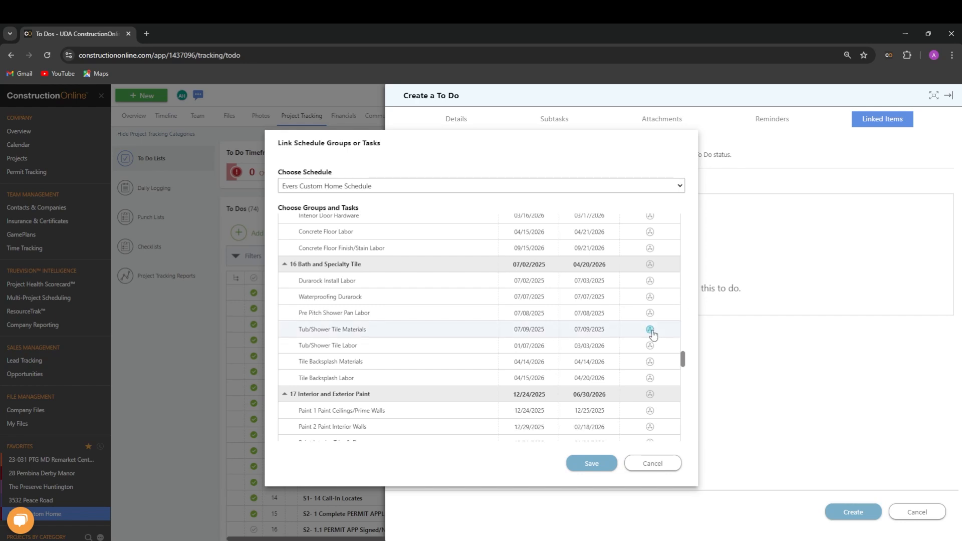
left_click(586, 466)
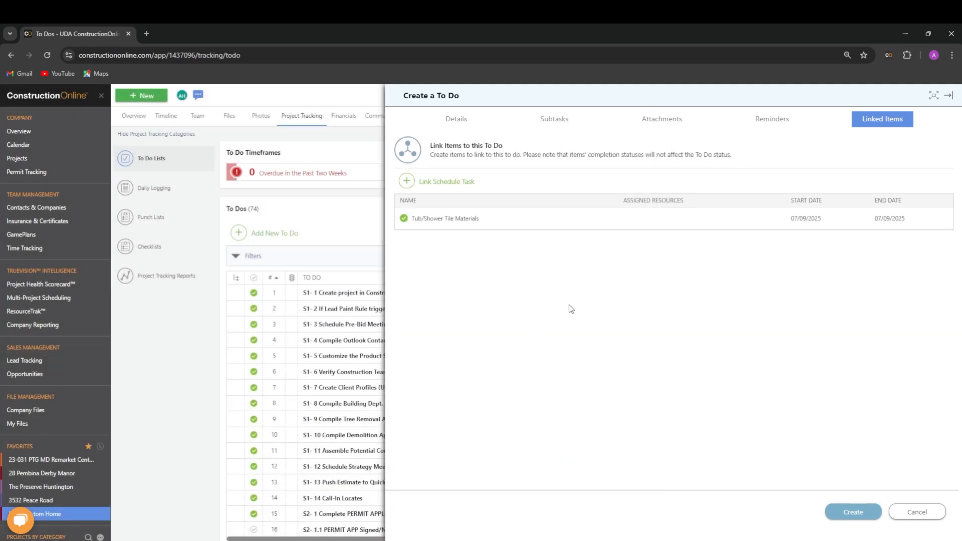
left_click(852, 512)
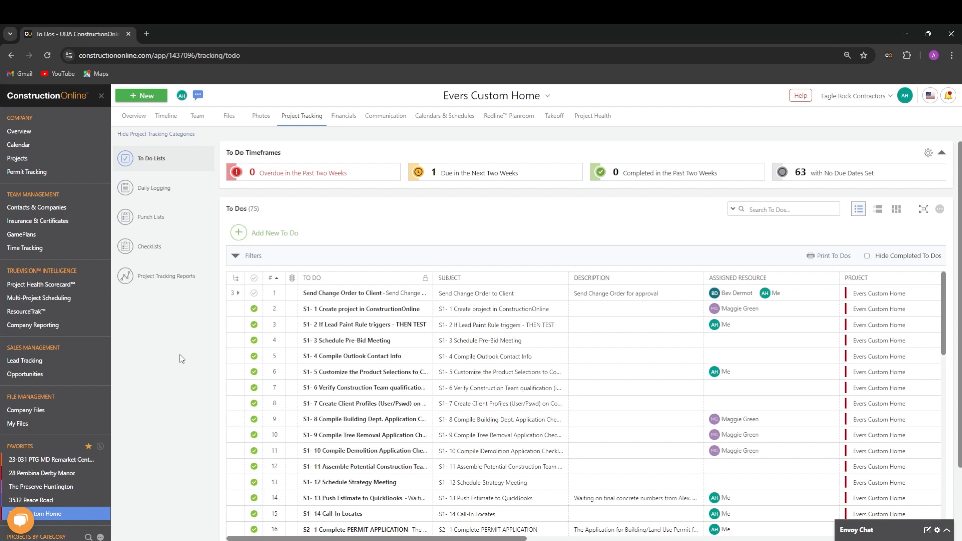
Step: Inspect the context menu of the new 'Send Change Order to Client' row, then expand its subtasks
right_click(352, 291)
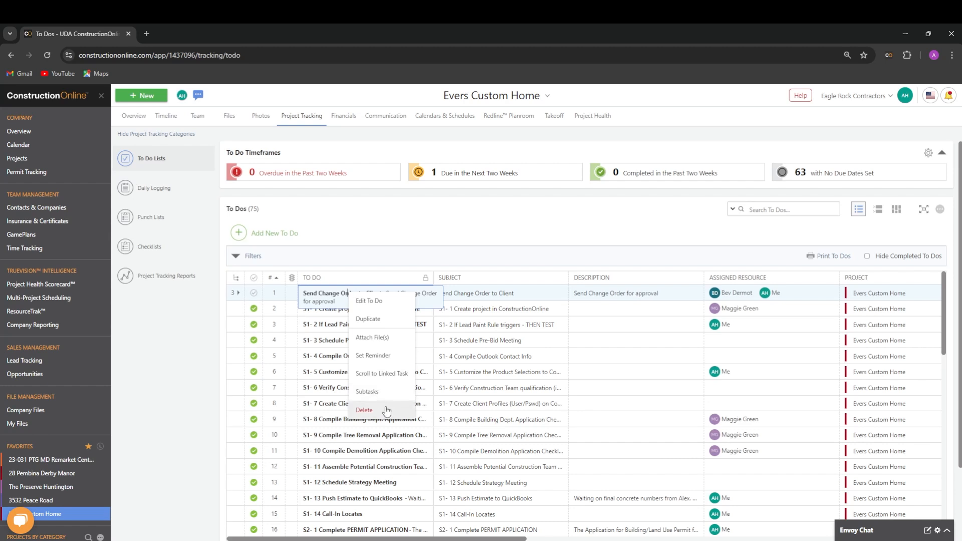
left_click(175, 357)
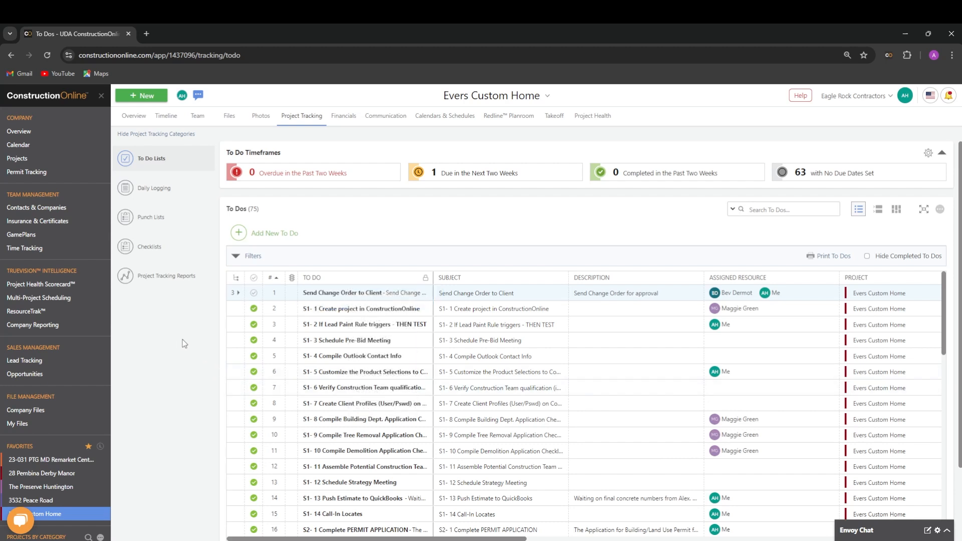
left_click(238, 294)
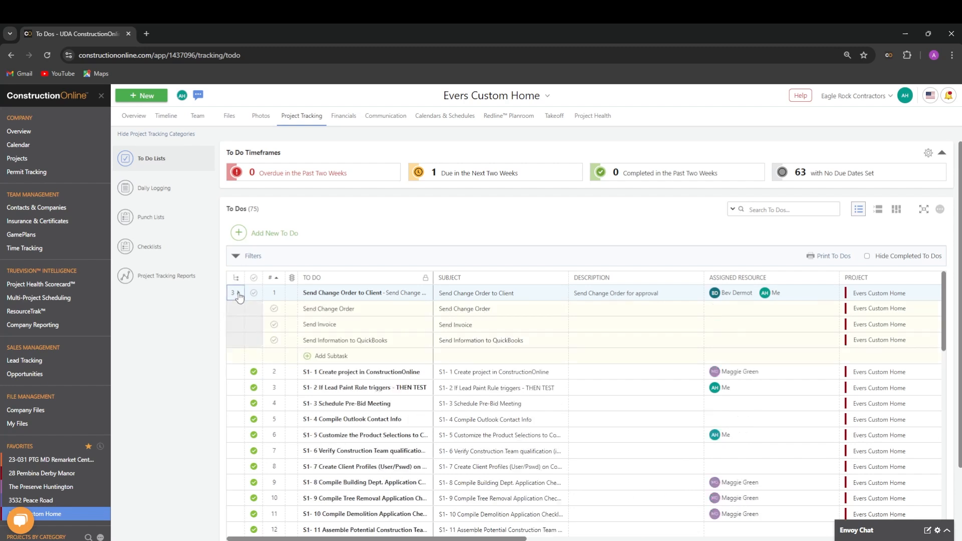
Step: Check a subtask's context menu, then open Show / Hide Columns from the Subject header
right_click(367, 311)
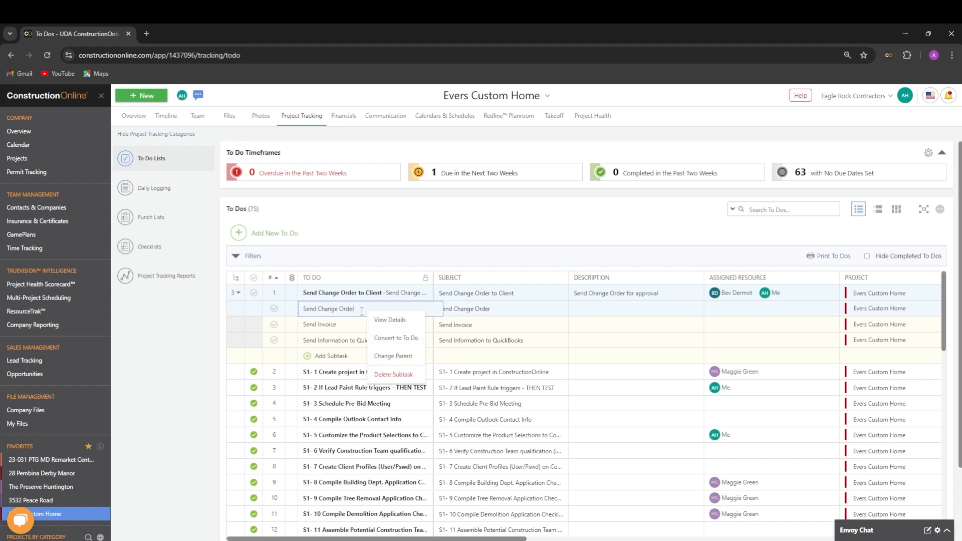
left_click(233, 328)
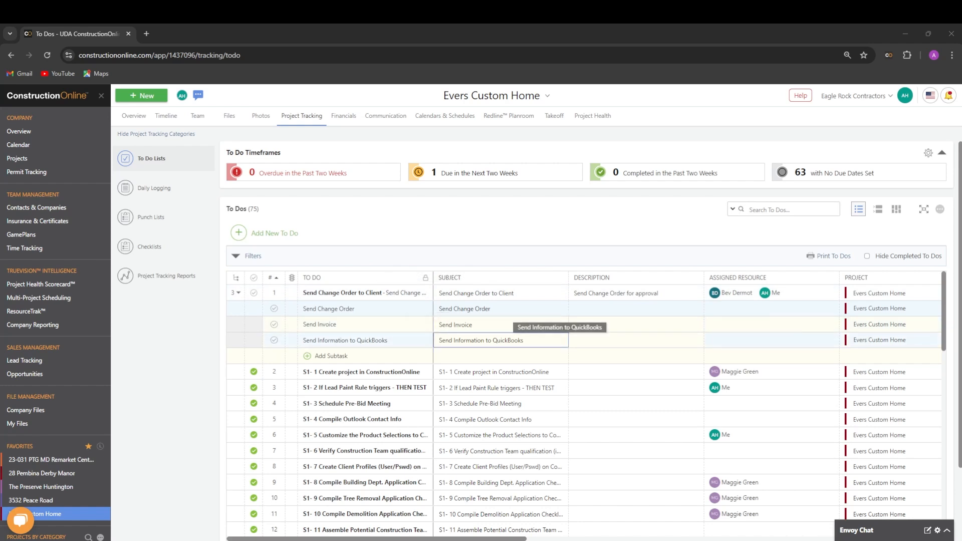
right_click(484, 278)
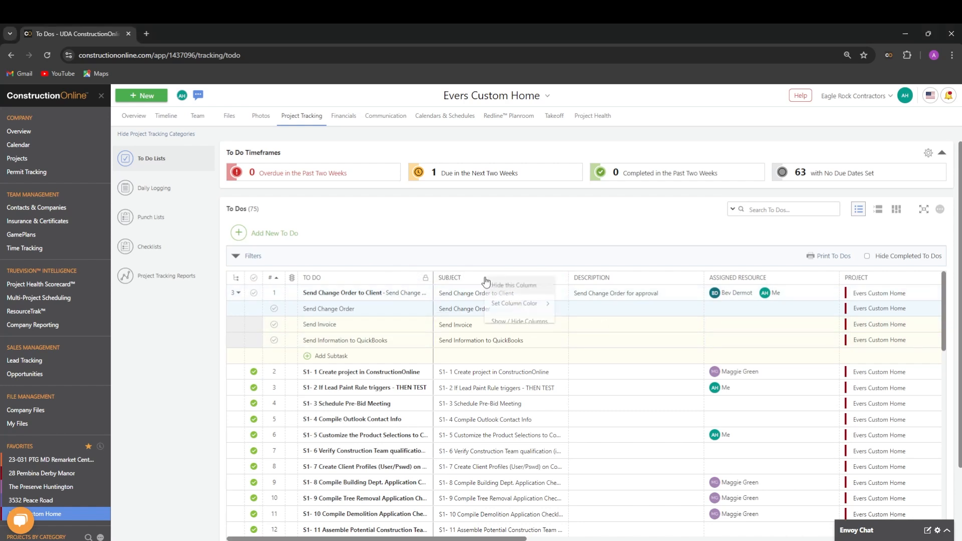
left_click(525, 325)
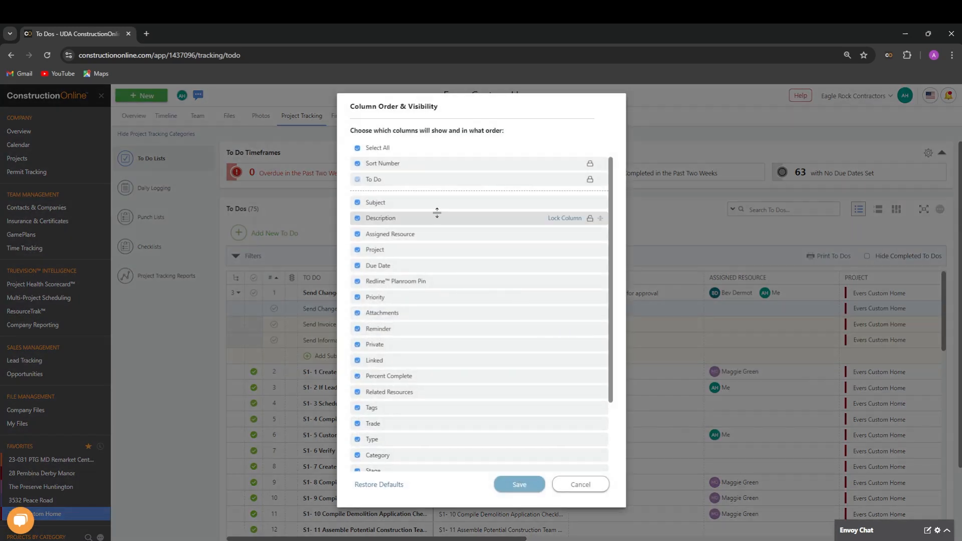
Step: Drag Subject down and back, then cancel Column Order & Visibility without changes
mouse_move(601, 202)
left_mouse_down()
mouse_move(602, 268)
mouse_move(599, 198)
left_mouse_up()
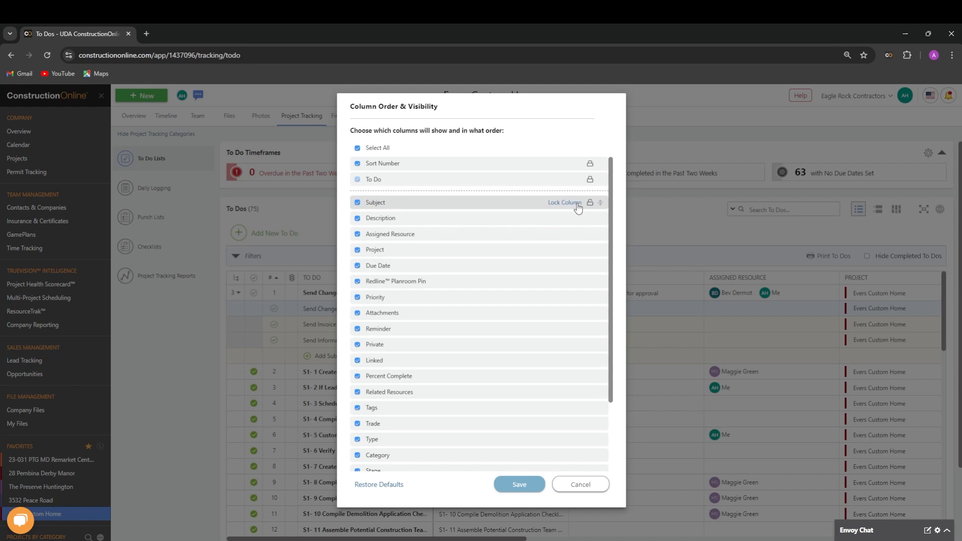
left_click(580, 485)
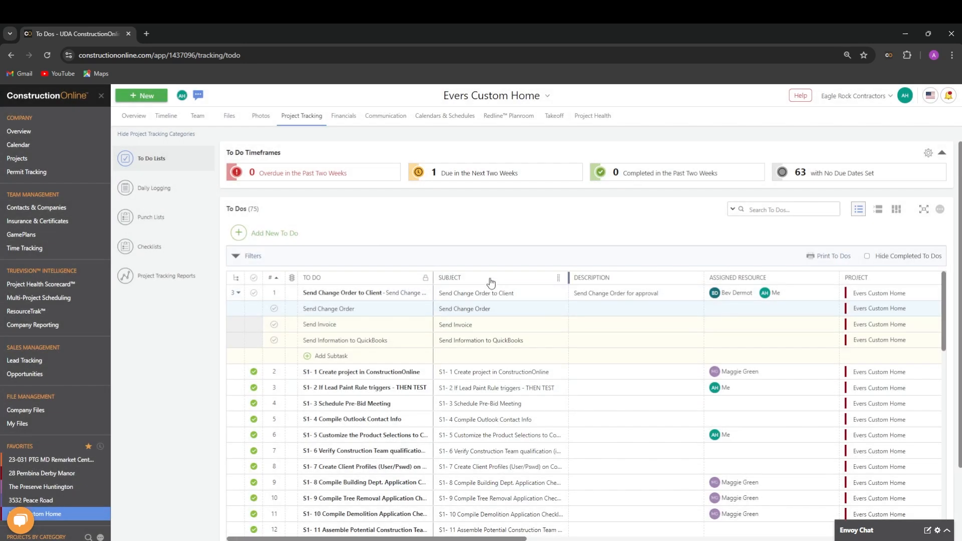
Step: Apply the orange swatch to the SUBJECT column via Set Column Color
right_click(491, 282)
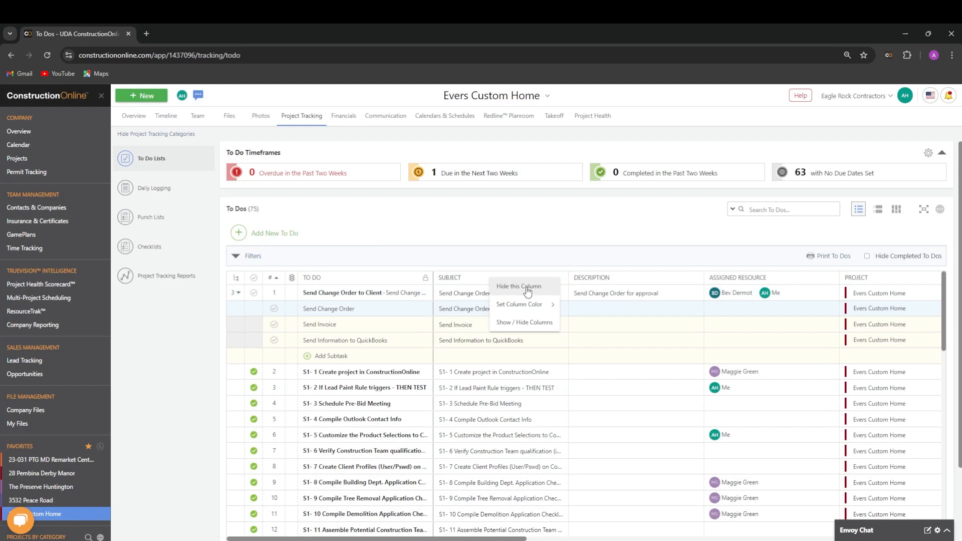
mouse_move(534, 309)
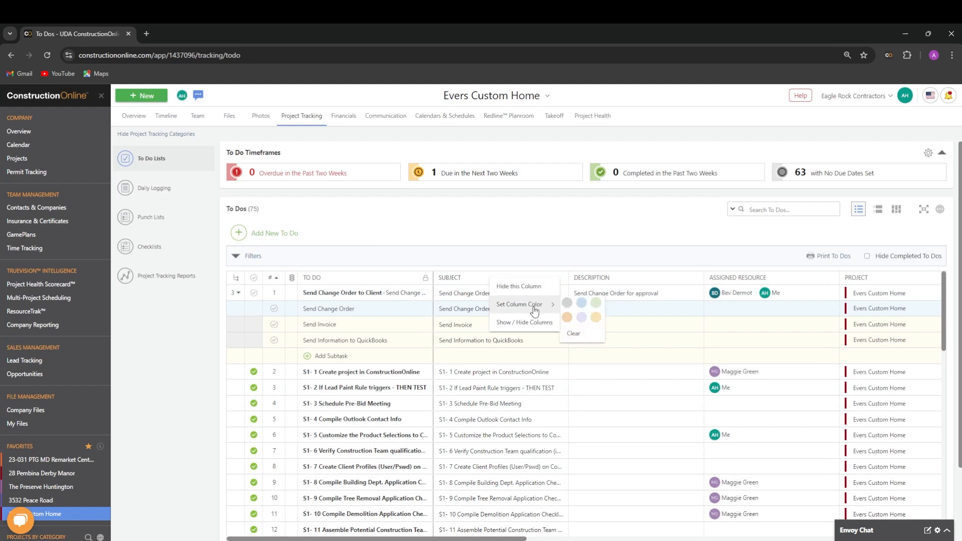
left_click(567, 317)
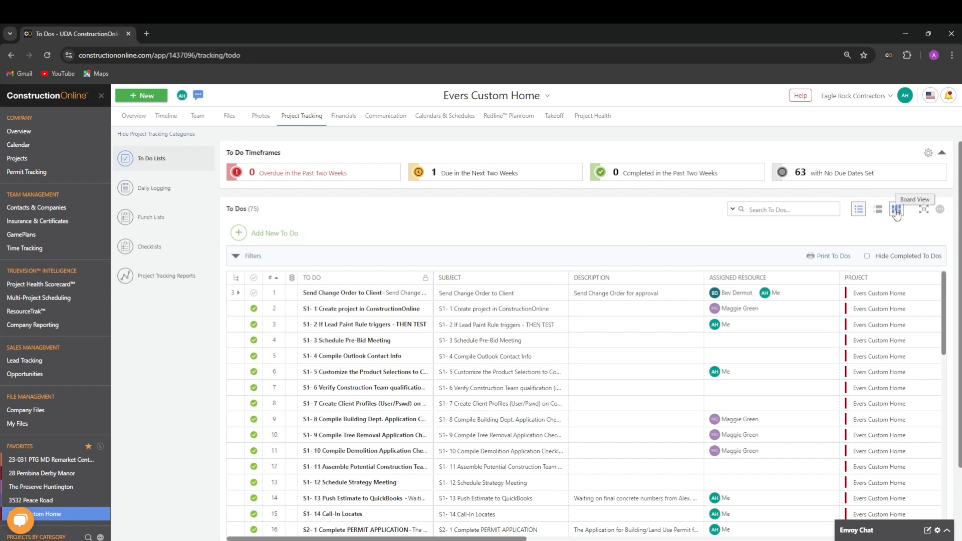
Step: Switch to Grouped List view and group the To Dos by the CATEGORY column
left_click(877, 209)
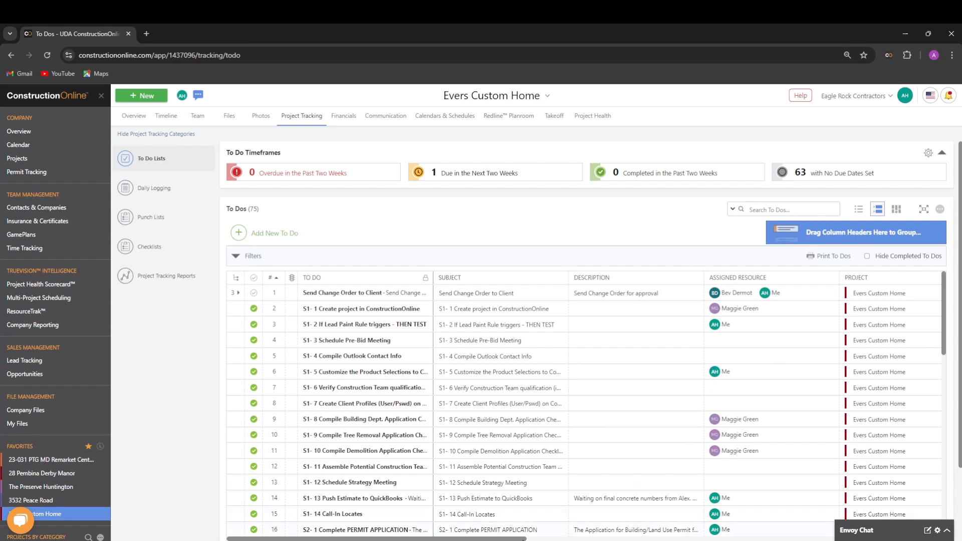
left_click_drag(518, 539, 865, 536)
left_click_drag(740, 278, 819, 234)
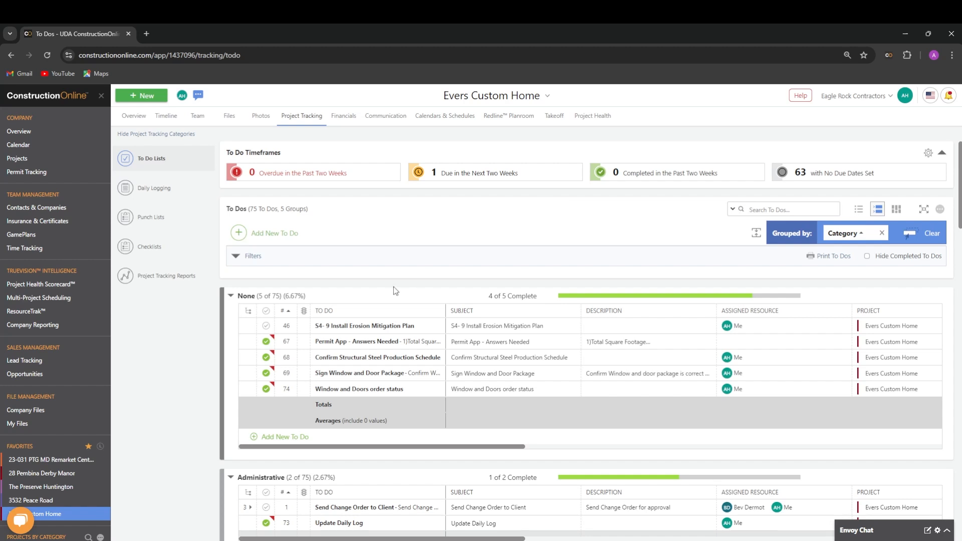
Step: Scroll through the category groups, then sub-group them by Assigned Resource
scroll(336, 301, "down", 4)
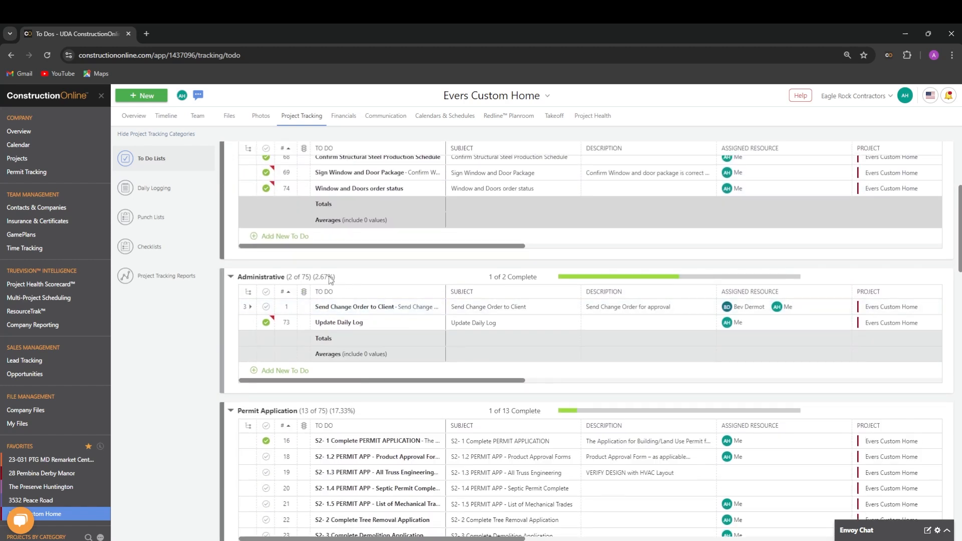
scroll(326, 301, "down", 2)
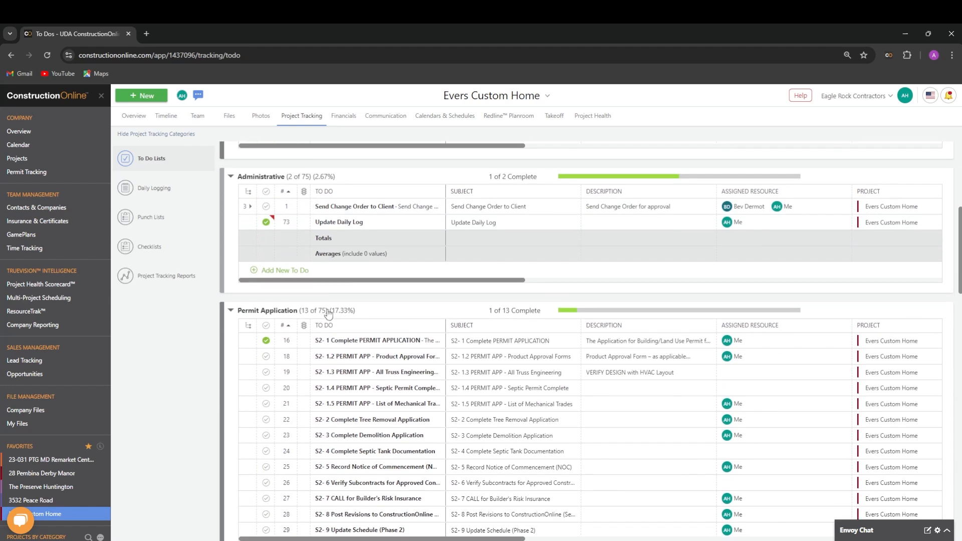
scroll(326, 315, "down", 7)
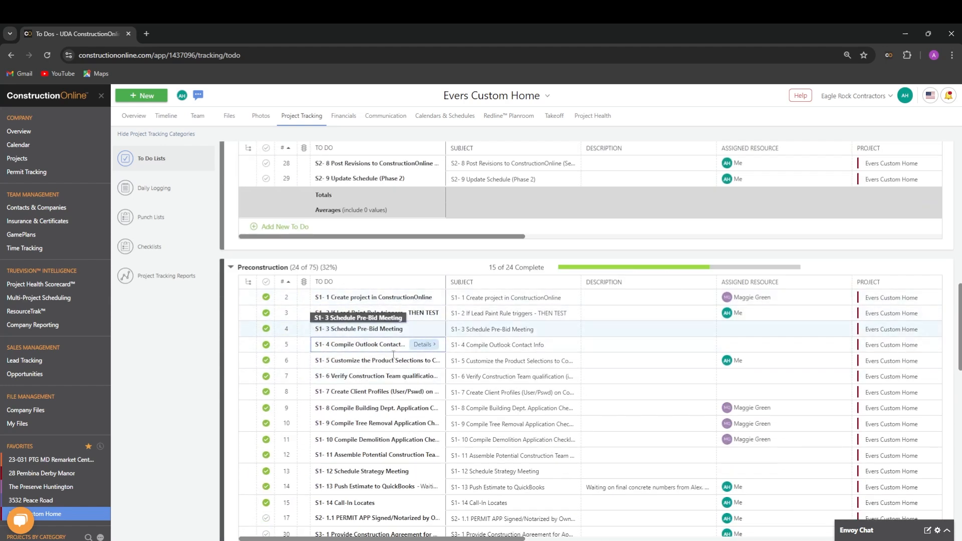
scroll(554, 419, "up", 8)
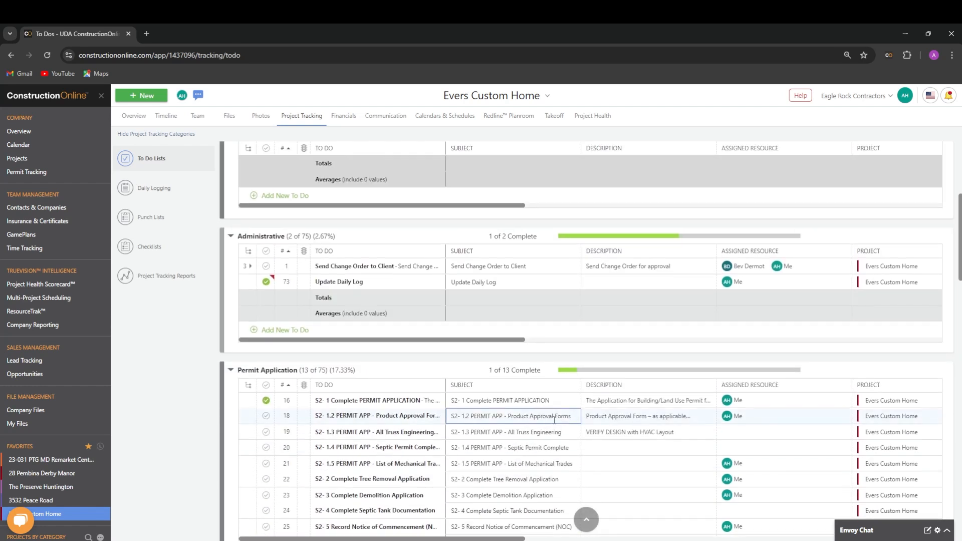
scroll(554, 420, "up", 5)
mouse_move(664, 292)
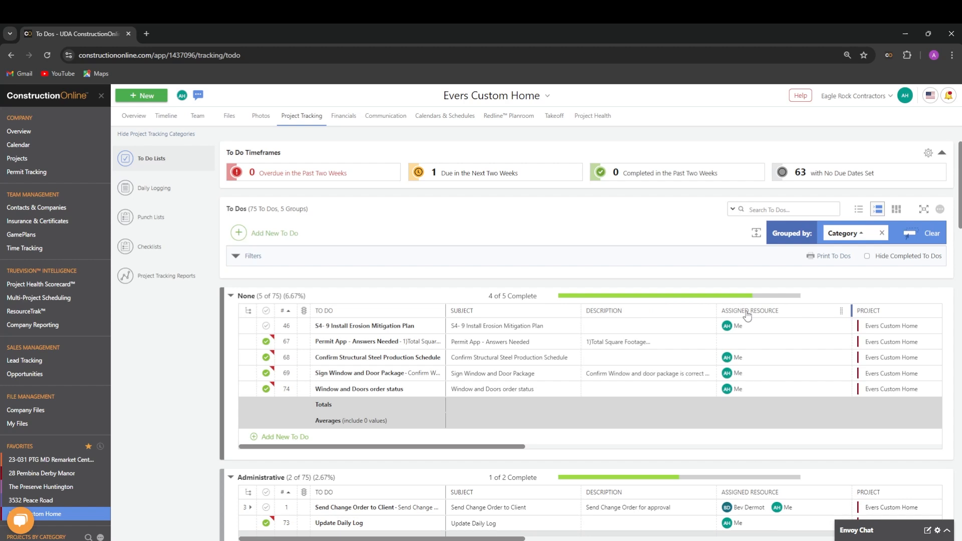
left_click_drag(748, 314, 896, 232)
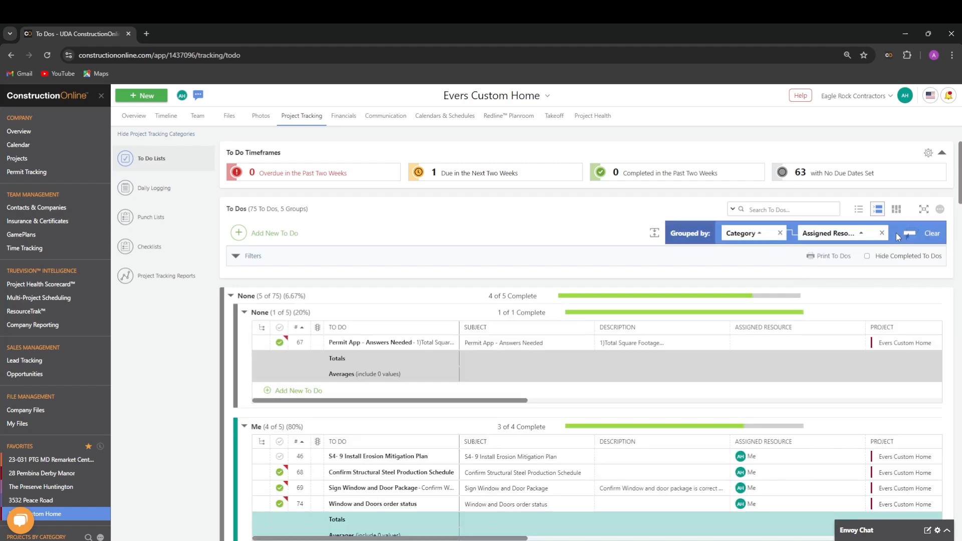
Step: Clear all list grouping and switch the To Dos to board view with Category columns
scroll(511, 211, "down", 2)
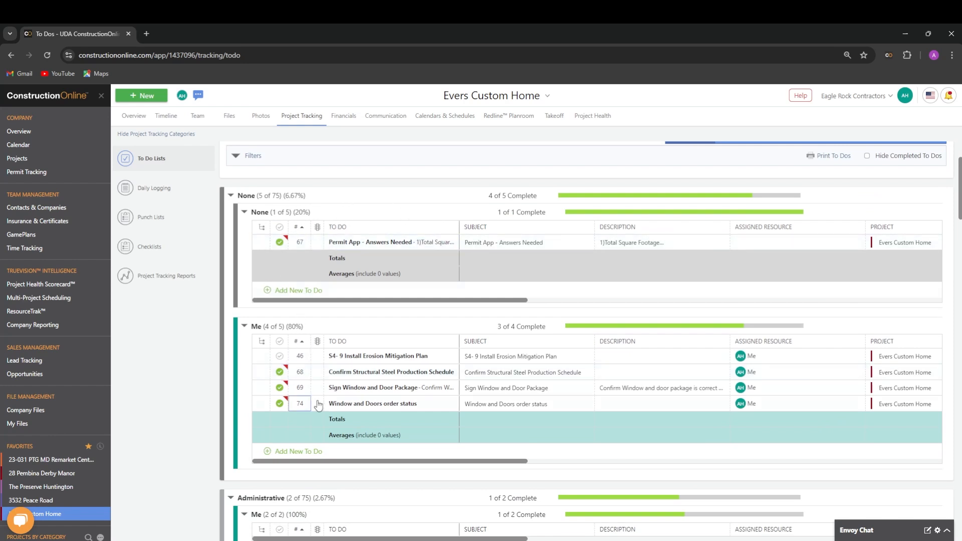
scroll(713, 338, "up", 2)
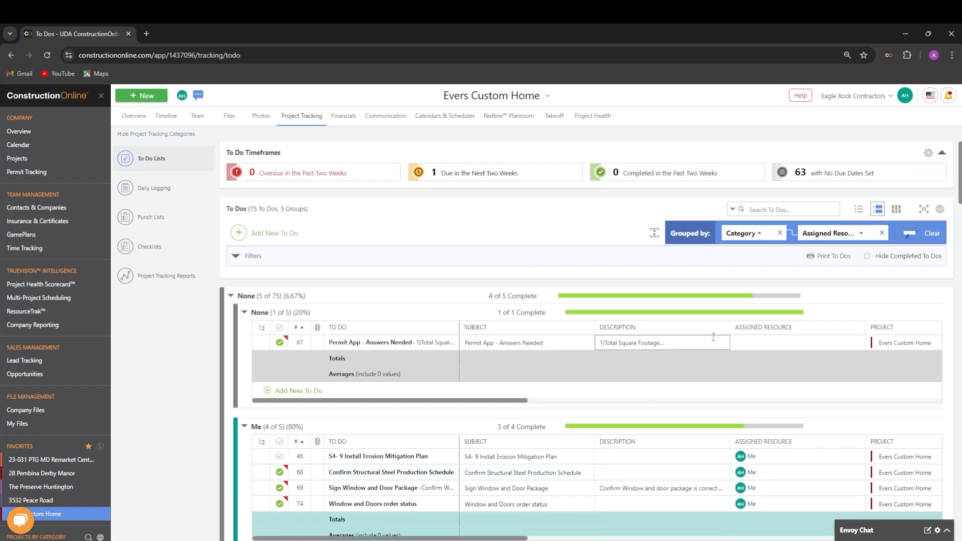
left_click(930, 233)
left_click(898, 211)
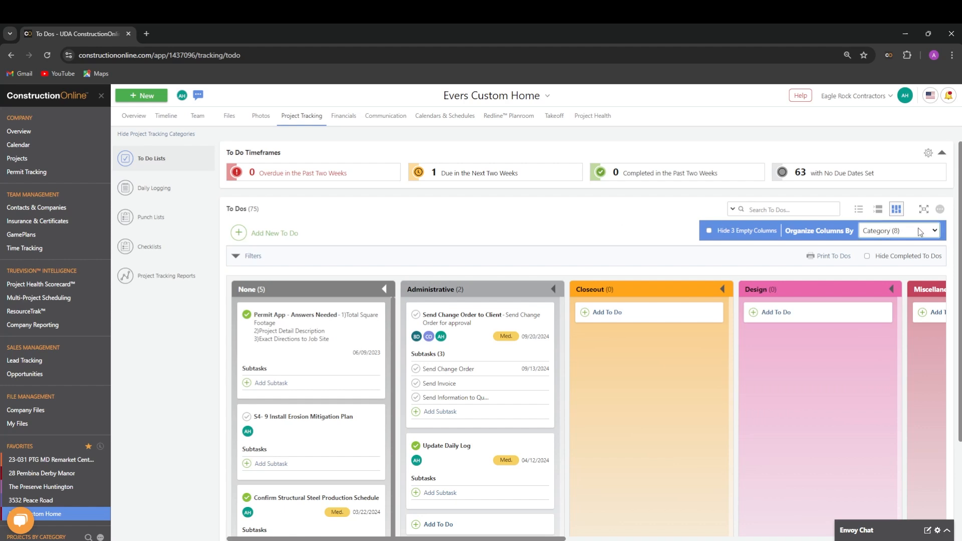
Step: Organize board columns by Stage, move Send Change Order to Client, and complete its subtask
left_click(901, 272)
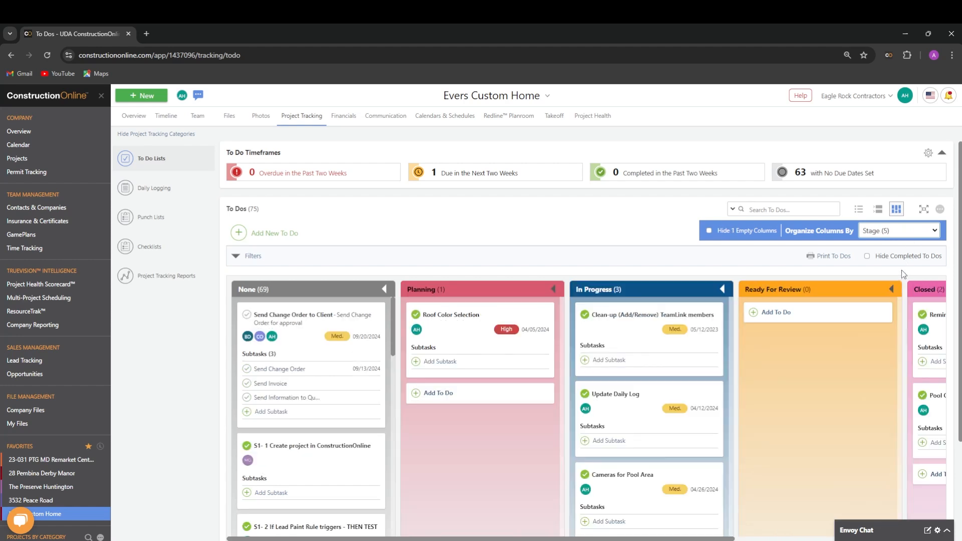
scroll(461, 423, "down", 1)
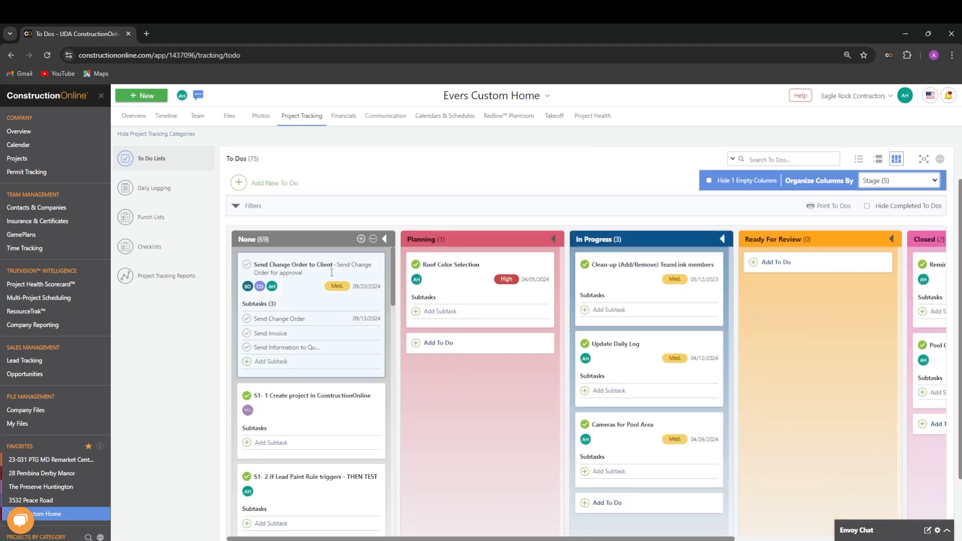
mouse_move(272, 261)
left_mouse_down()
mouse_move(452, 360)
mouse_move(700, 338)
mouse_move(794, 318)
mouse_move(293, 273)
mouse_move(281, 262)
left_mouse_up()
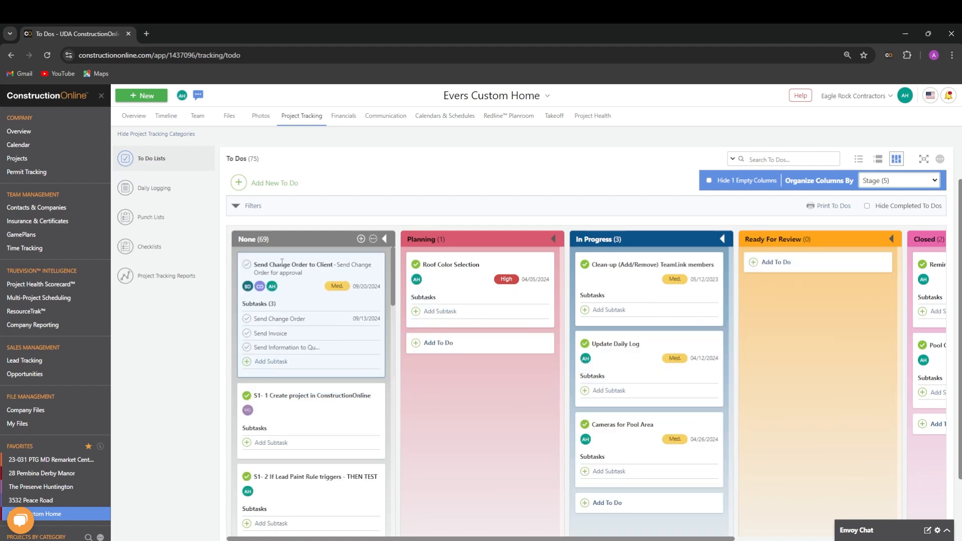
left_click(246, 320)
scroll(440, 369, "down", 1)
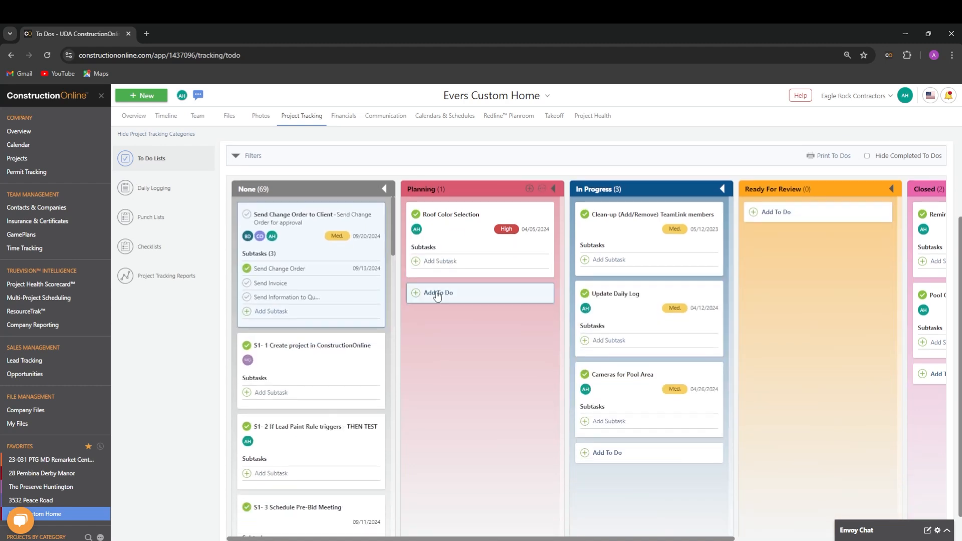
Step: Add a blank To Do in Planning, collapse None, Planning and Ready For Review, then show the list
left_click(433, 300)
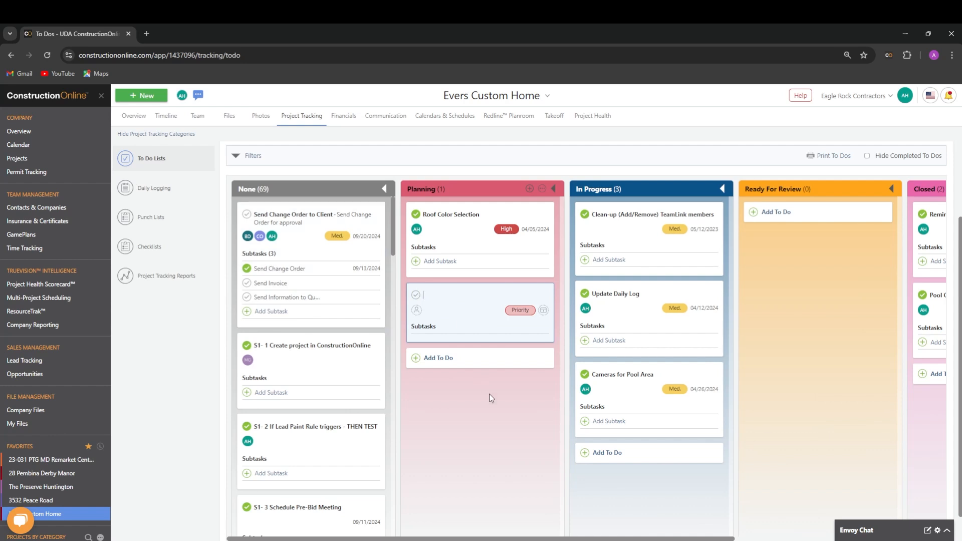
scroll(464, 399, "up", 1)
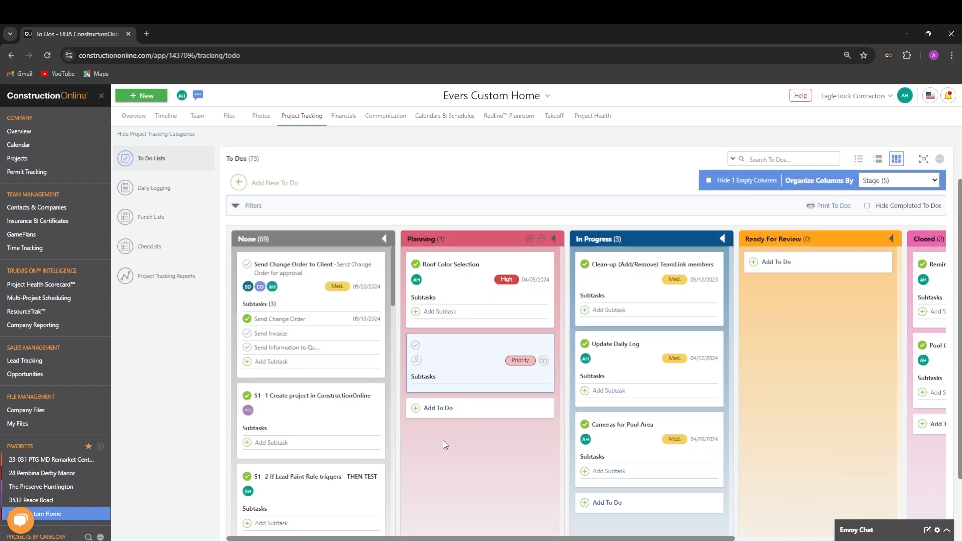
left_click(384, 240)
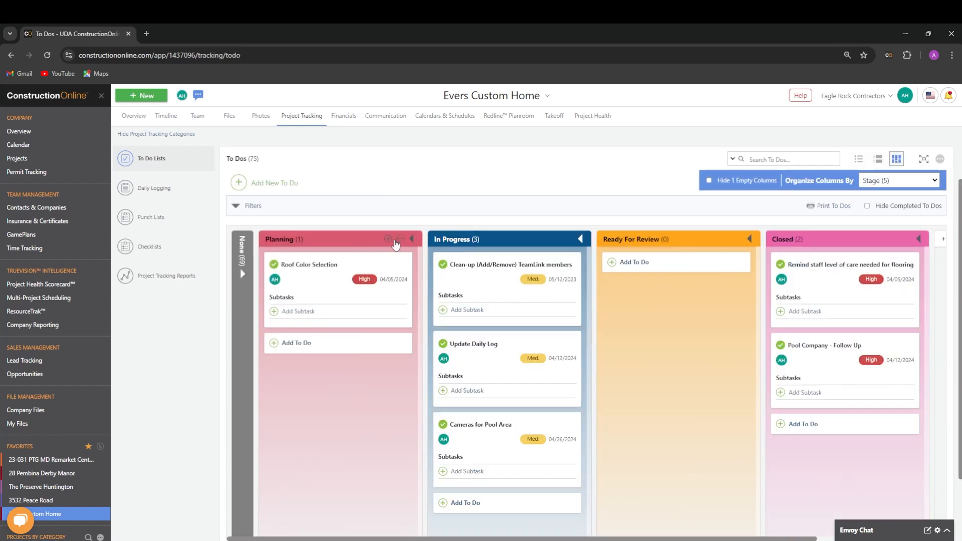
left_click(412, 240)
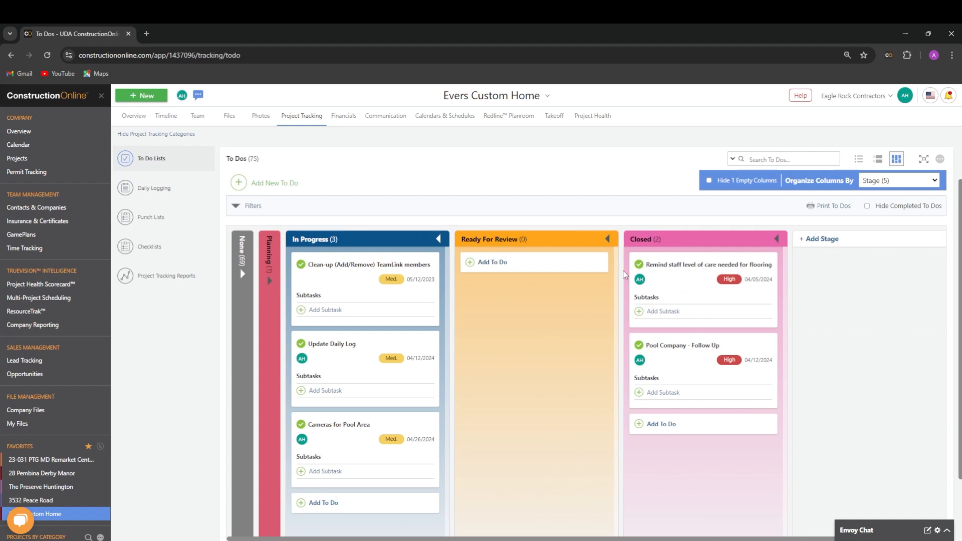
left_click(607, 240)
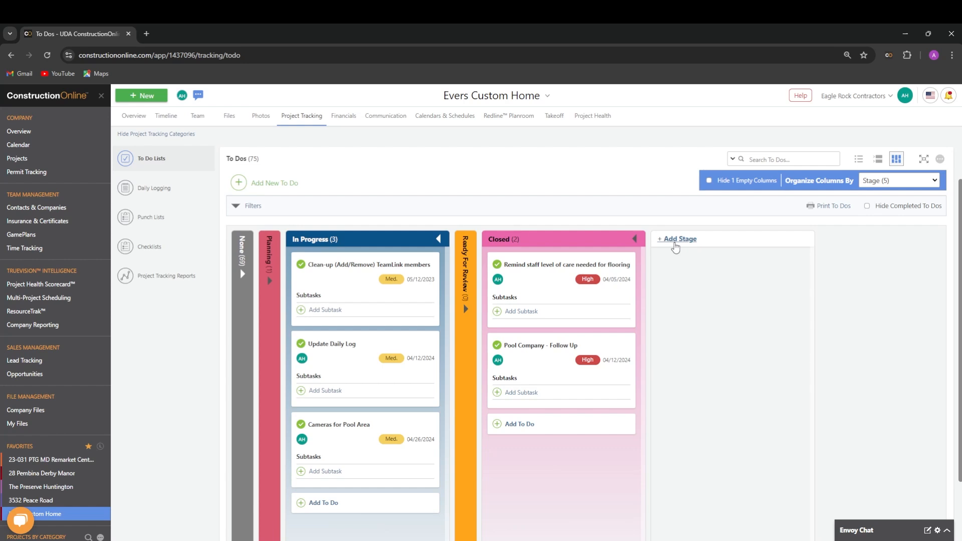
left_click(859, 210)
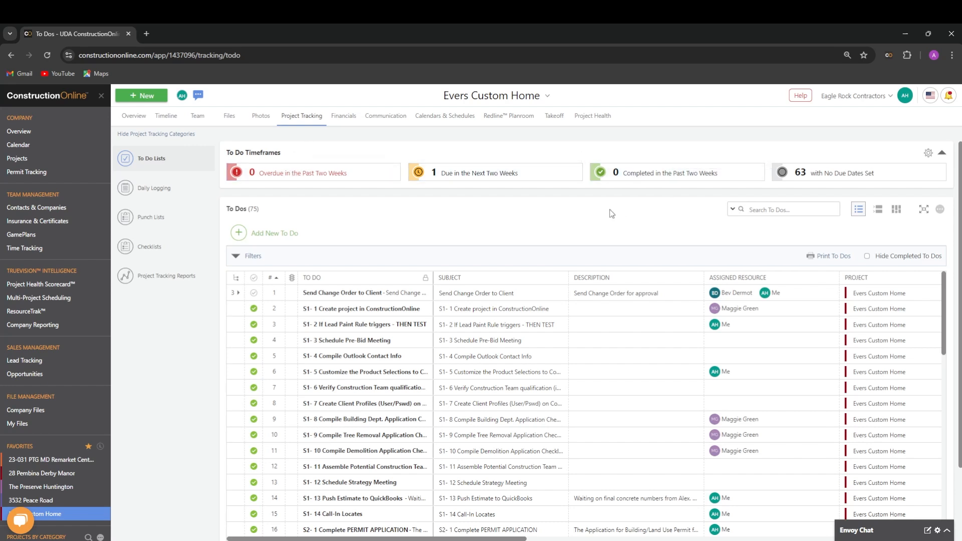
Step: Cancel out of the Recent & Upcoming timeframe settings, then expand the To Do filters
left_click(929, 153)
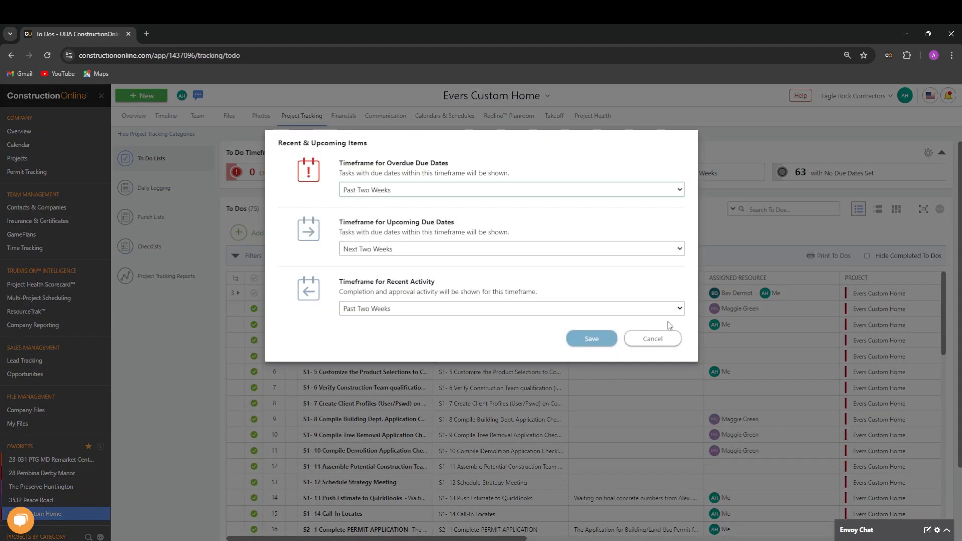
left_click(653, 339)
left_click(242, 257)
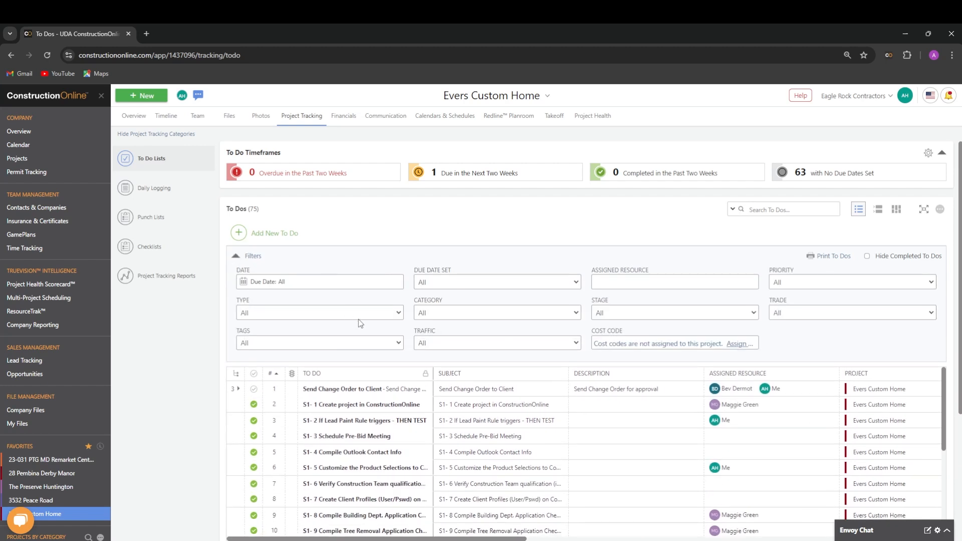
Step: Collapse the filters and toggle Hide Completed To Dos on and back off
left_click(689, 260)
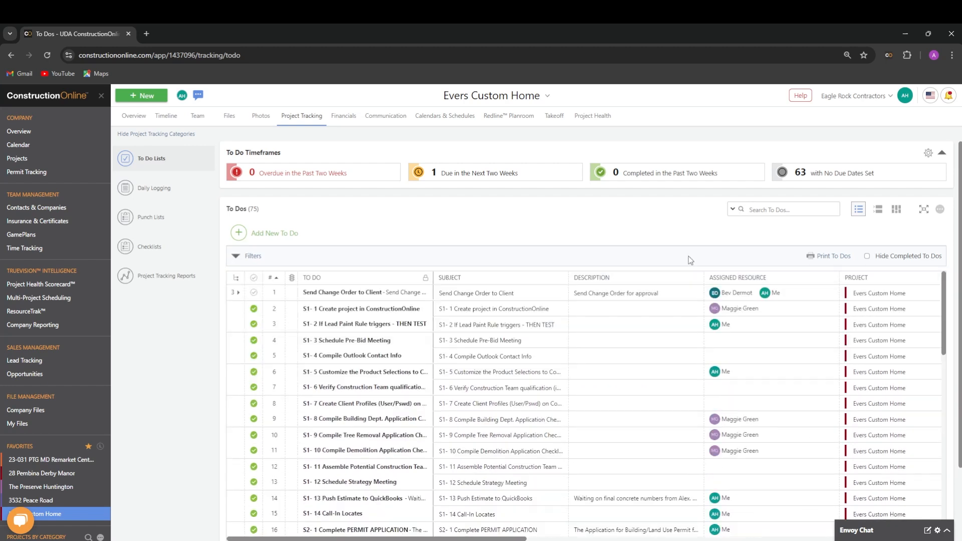
left_click(867, 256)
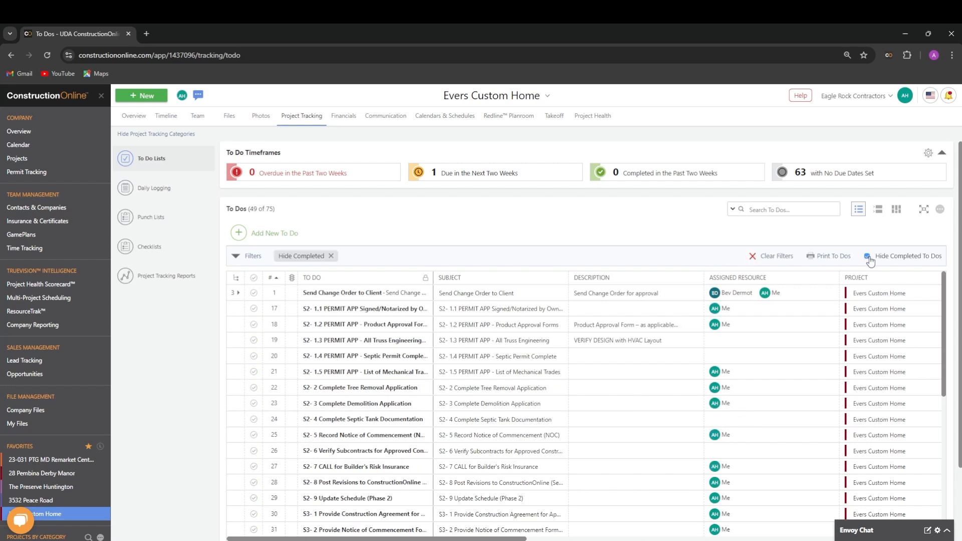
left_click(869, 257)
Step: Open and cancel Print To Dos, then toggle the full-screen list on and off
left_click(828, 256)
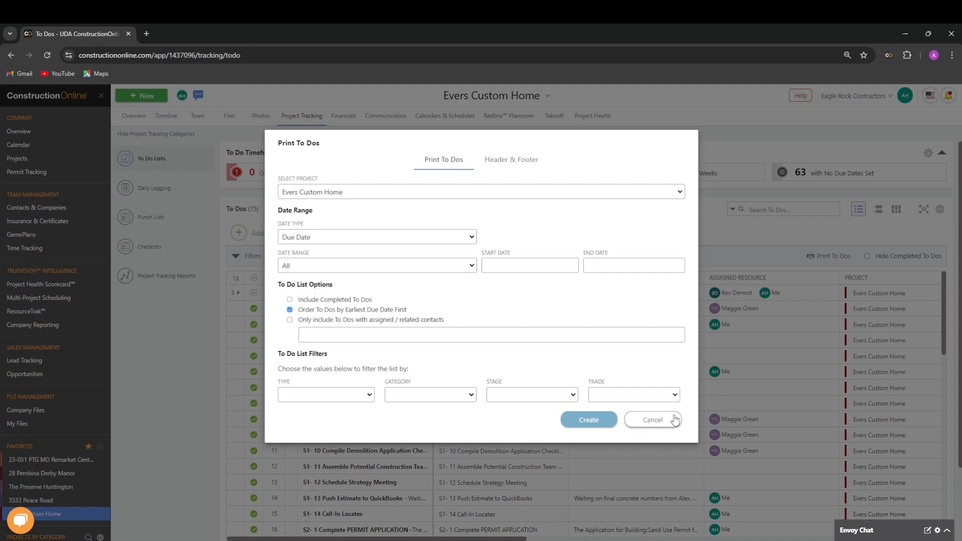
left_click(674, 420)
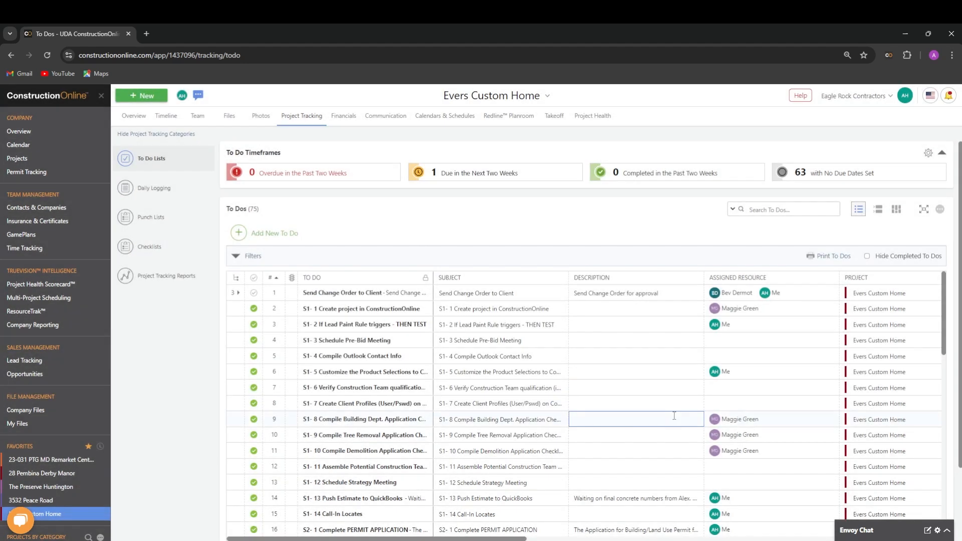
left_click(923, 210)
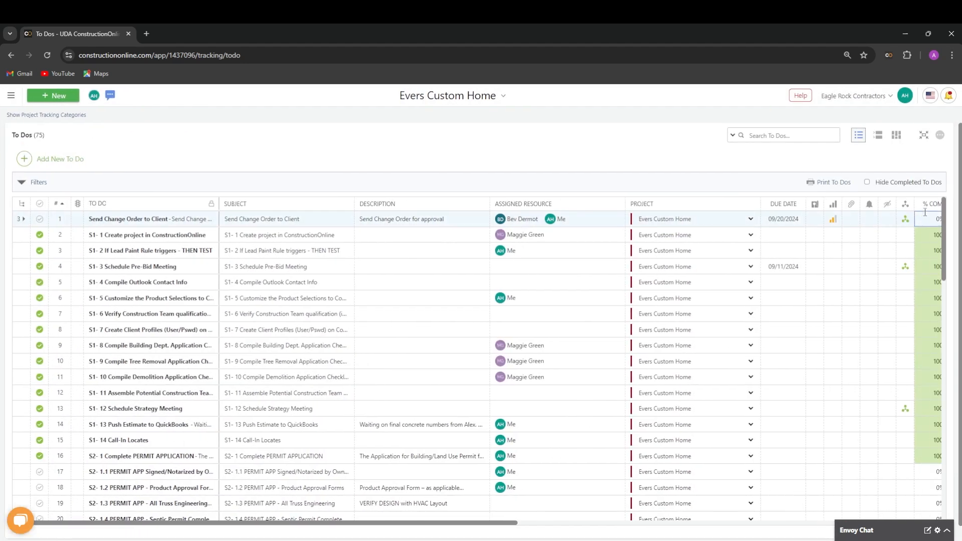
left_click(923, 138)
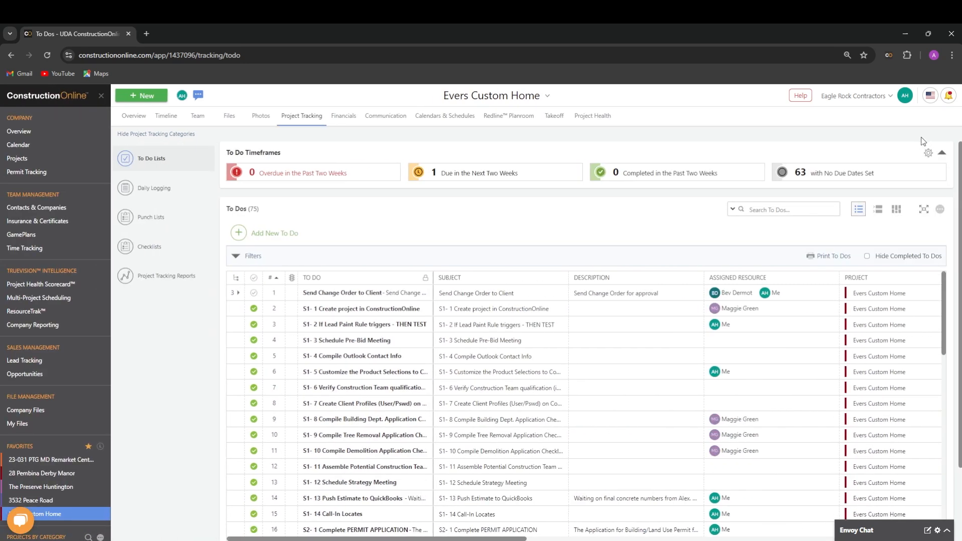
Step: Inspect the ... options menu in list, grouped and board views
left_click(941, 210)
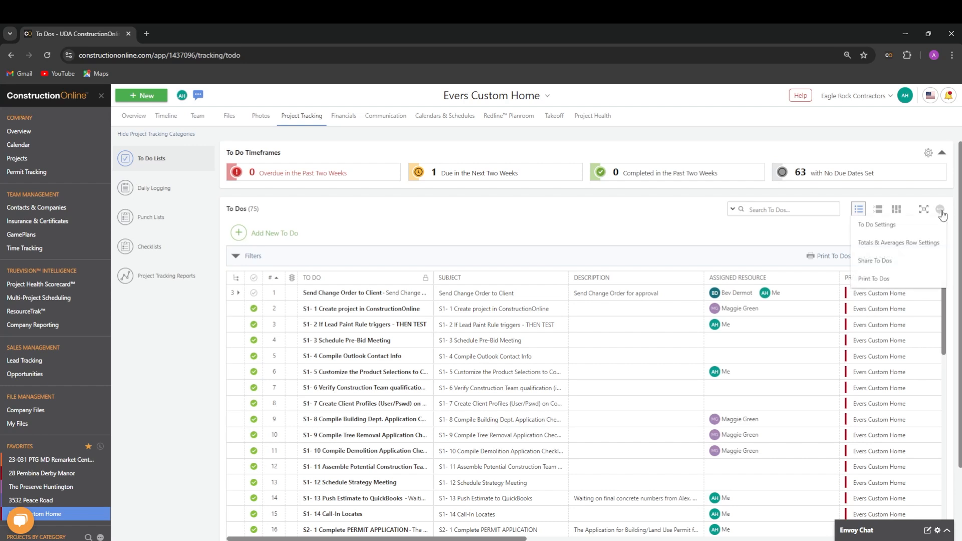
left_click(942, 213)
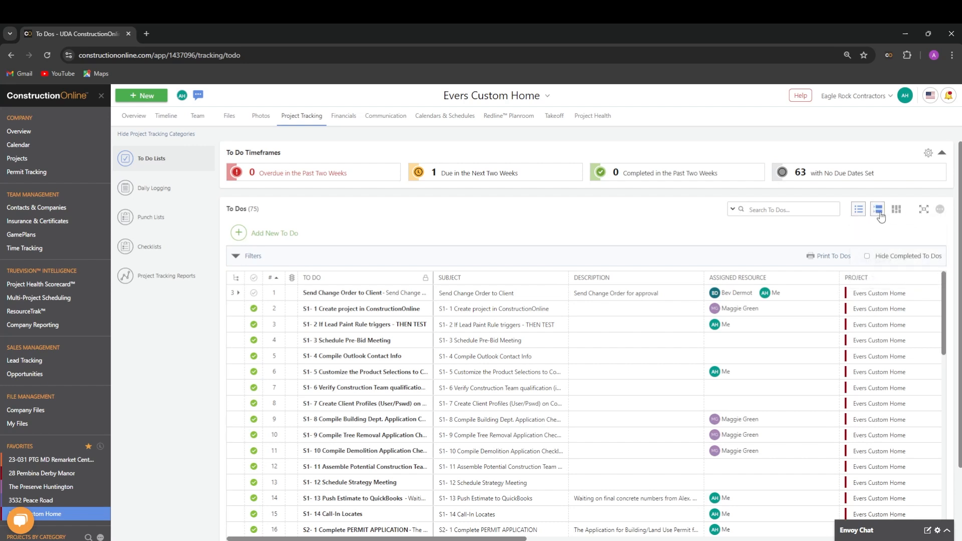
left_click(942, 213)
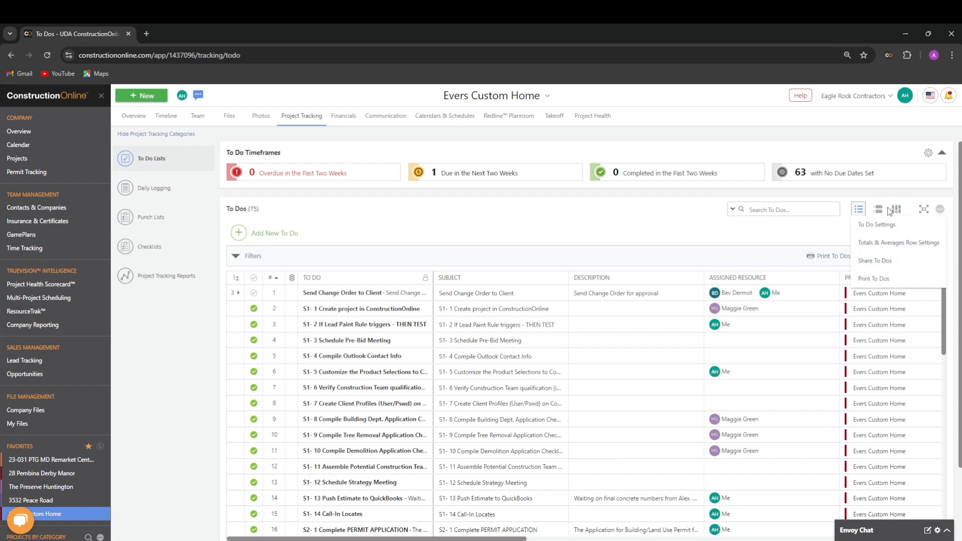
left_click(878, 209)
left_click(940, 211)
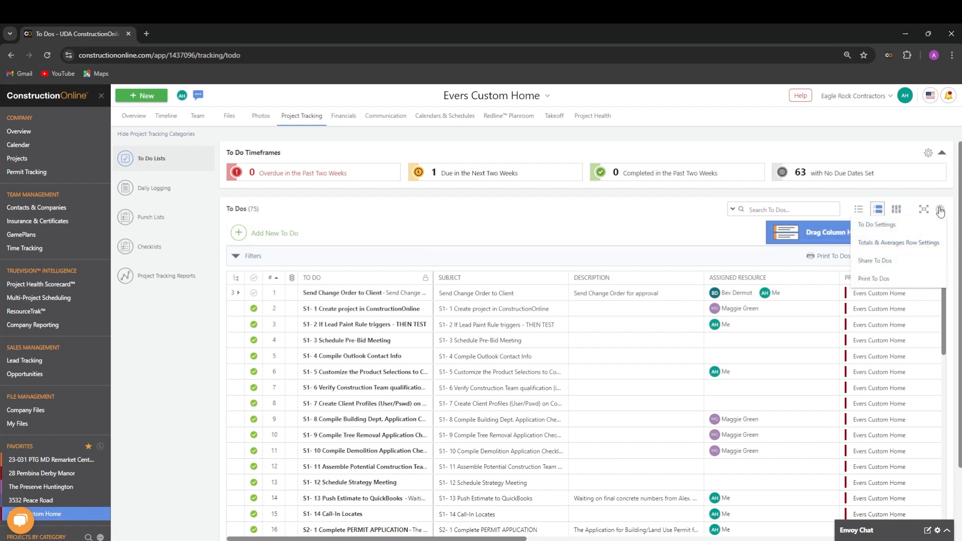
left_click(896, 209)
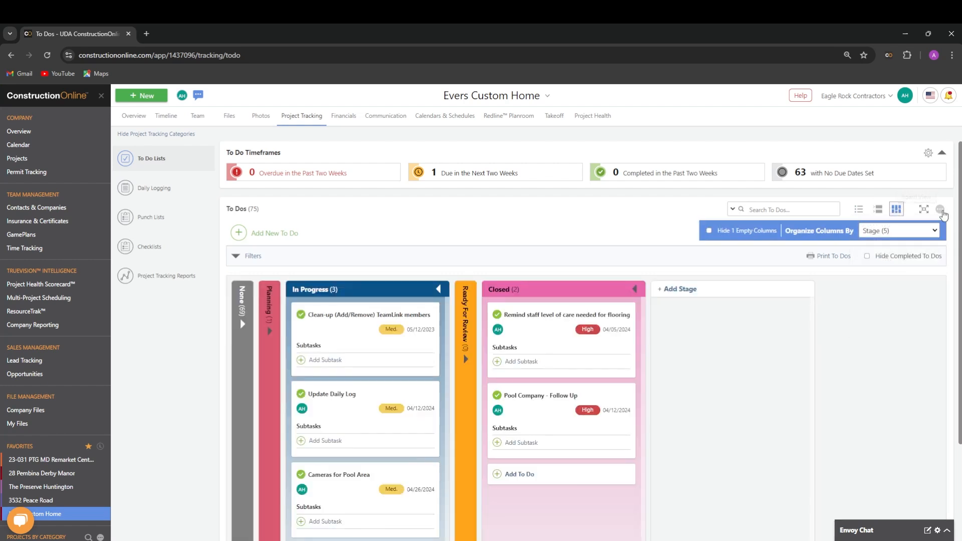
left_click(940, 211)
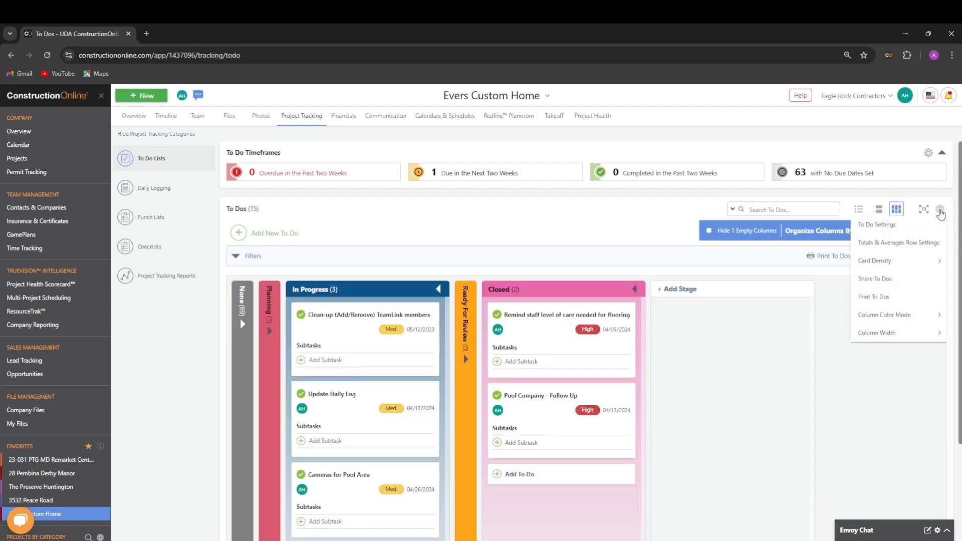
Step: Back in list view, open To Do Settings from the ... menu
left_click(858, 209)
left_click(940, 211)
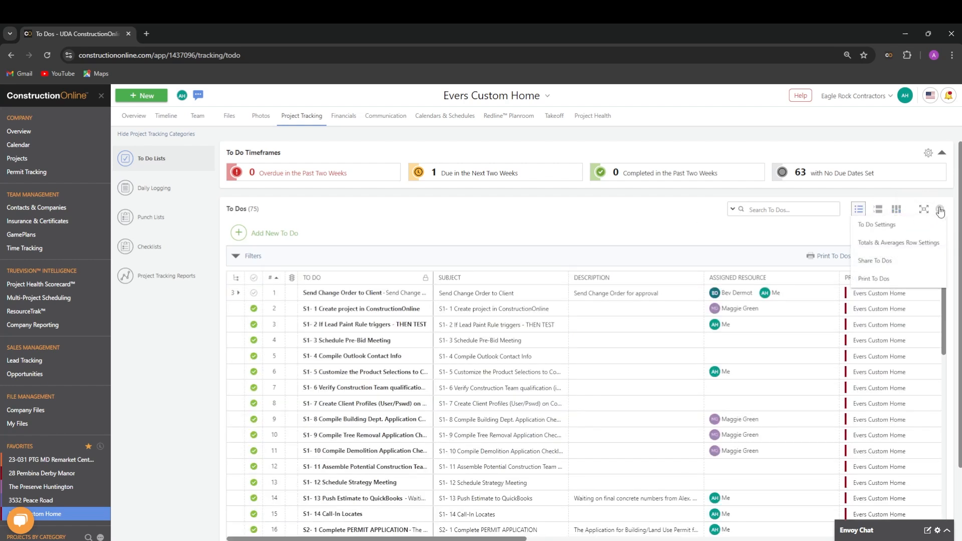
left_click(906, 225)
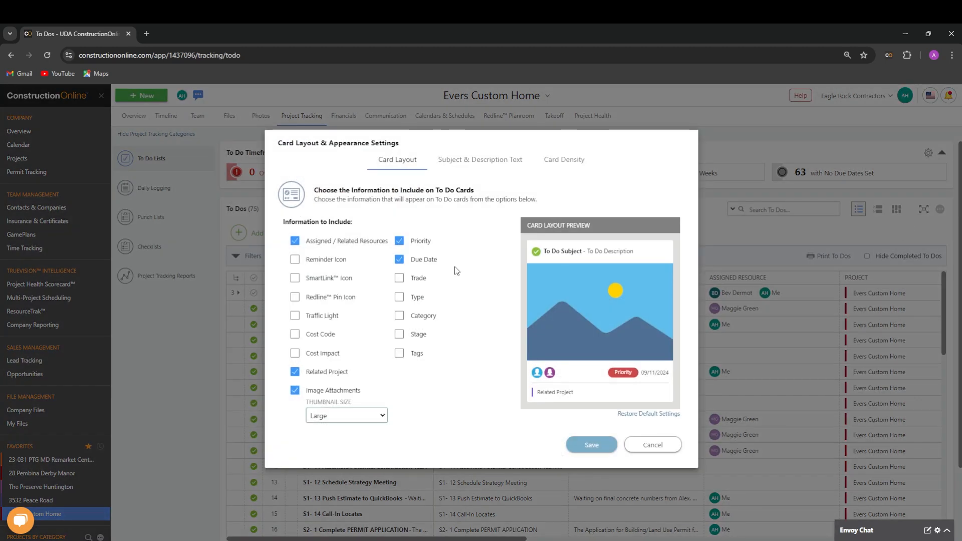
Step: Toggle Traffic Light, Cost Code and Category on the card layout, then close the settings
left_click(295, 317)
left_click(295, 334)
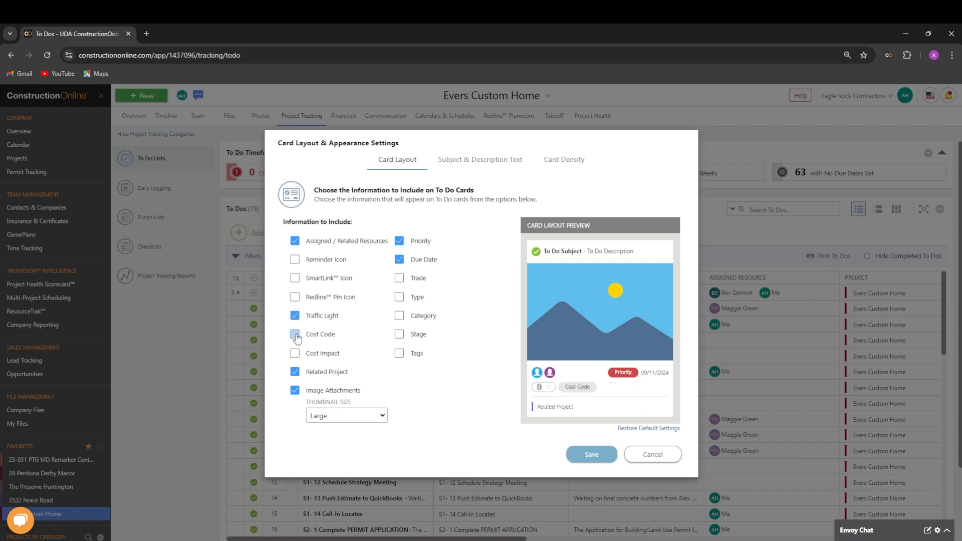
left_click(400, 315)
left_click(400, 315)
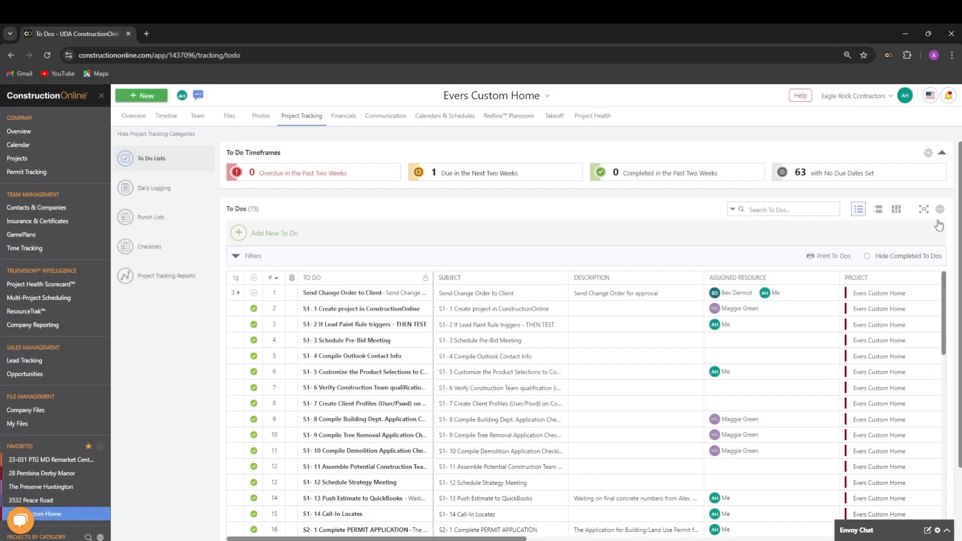
left_click(940, 210)
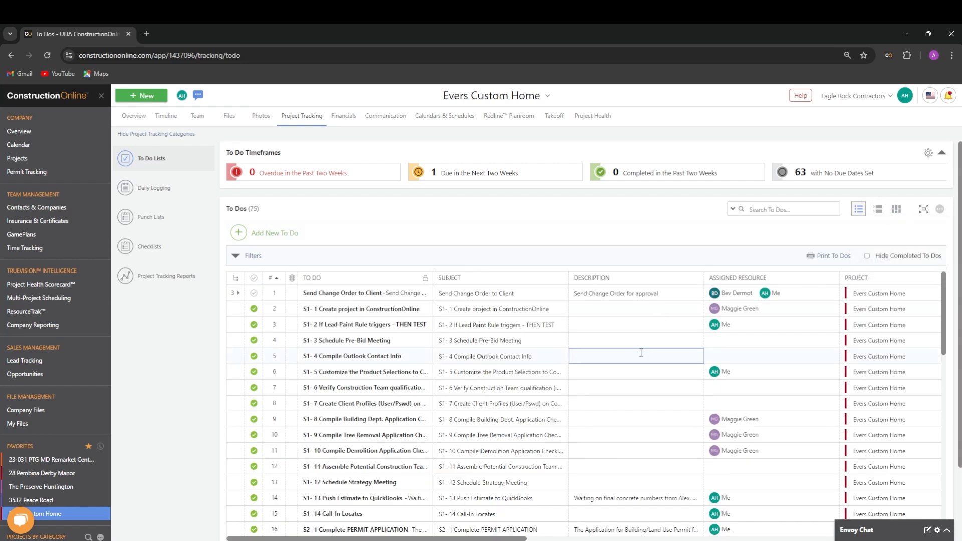
scroll(638, 355, "down", 20)
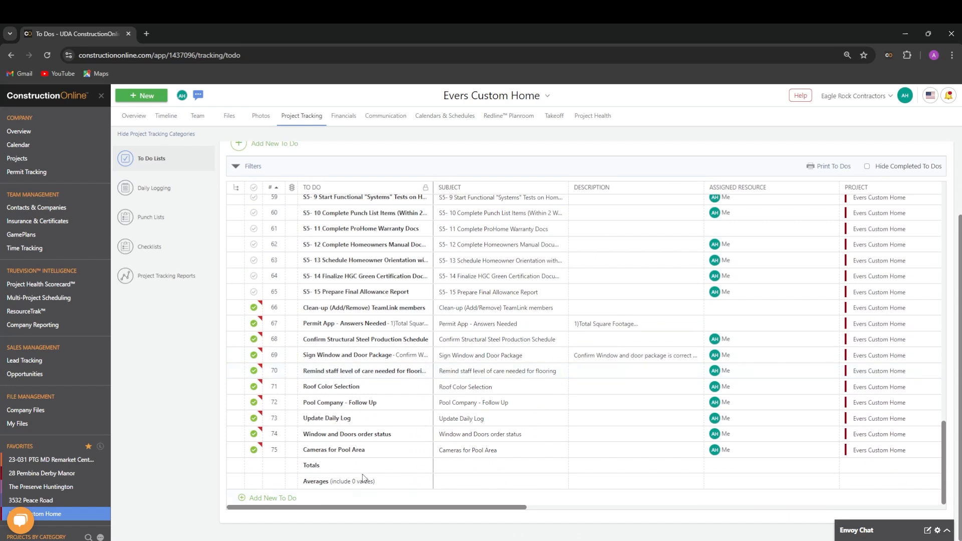
scroll(772, 390, "up", 10)
scroll(771, 397, "up", 5)
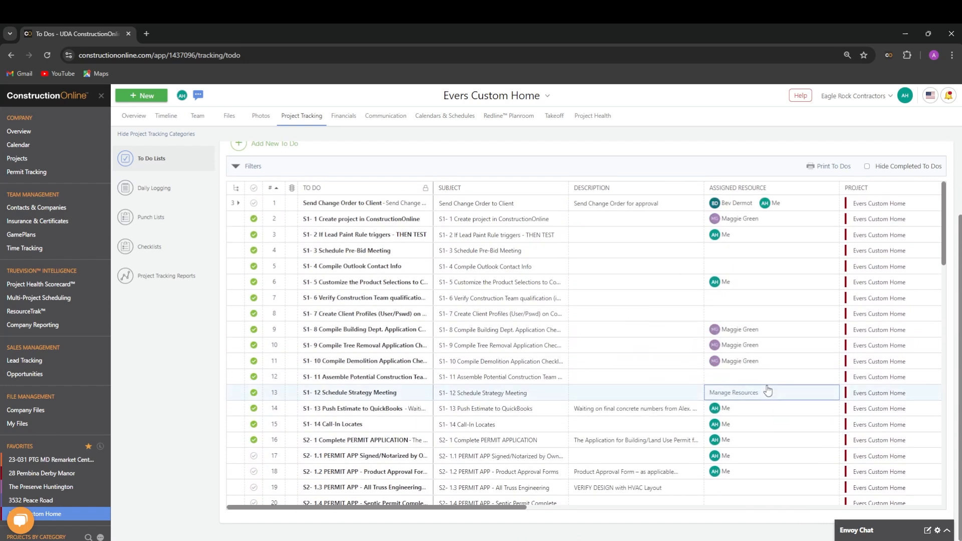
left_click(940, 210)
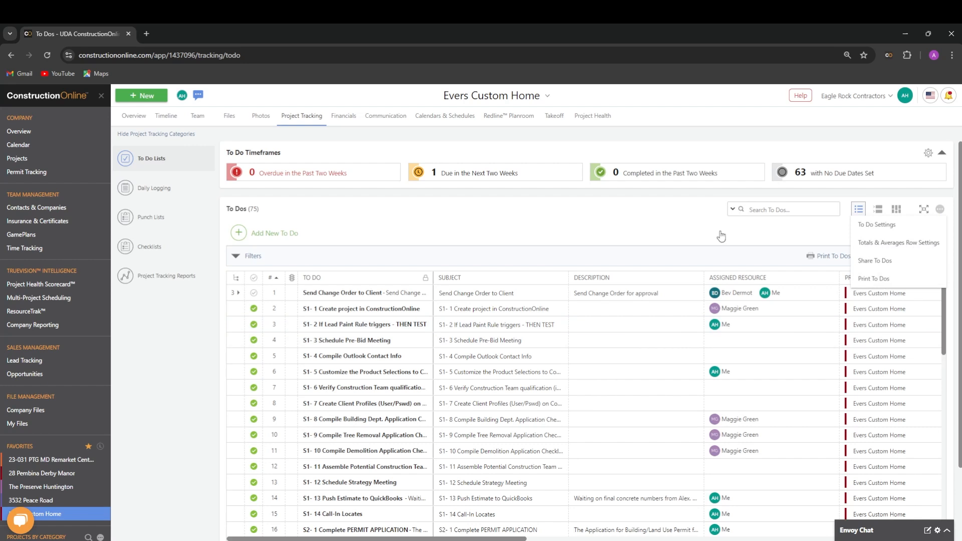
Step: Switch to board view with Compressed card density, plain column colour mode and Narrow column width
left_click(897, 209)
left_click(940, 209)
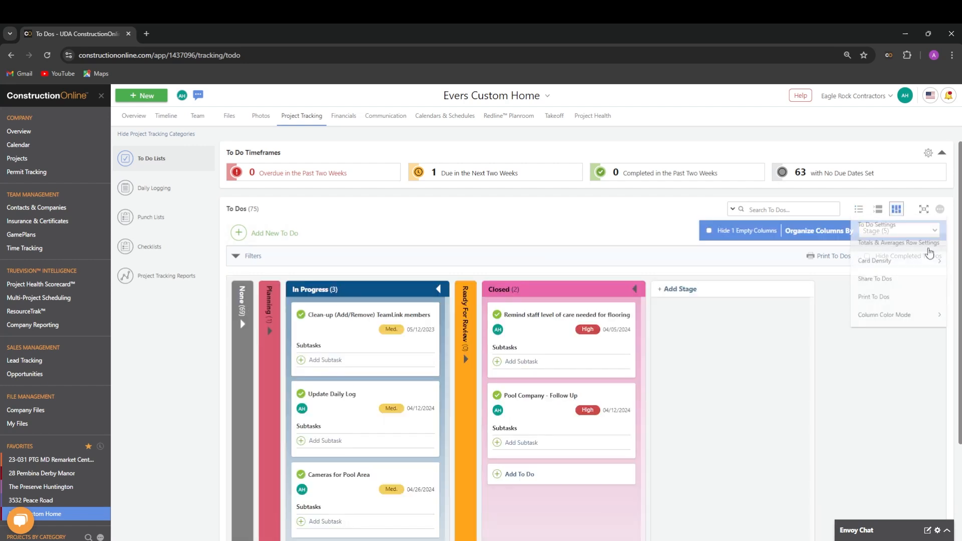
mouse_move(874, 260)
left_click(841, 298)
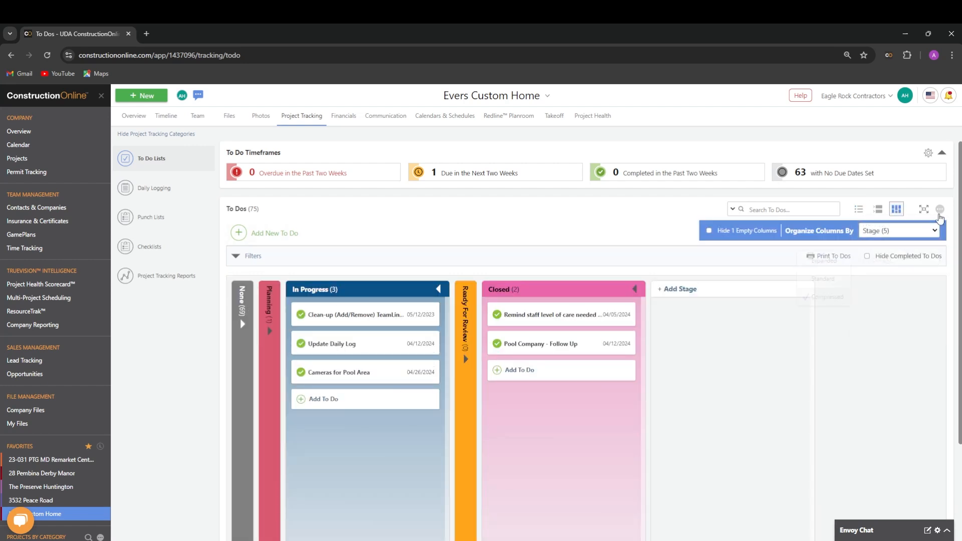
left_click(940, 210)
mouse_move(878, 315)
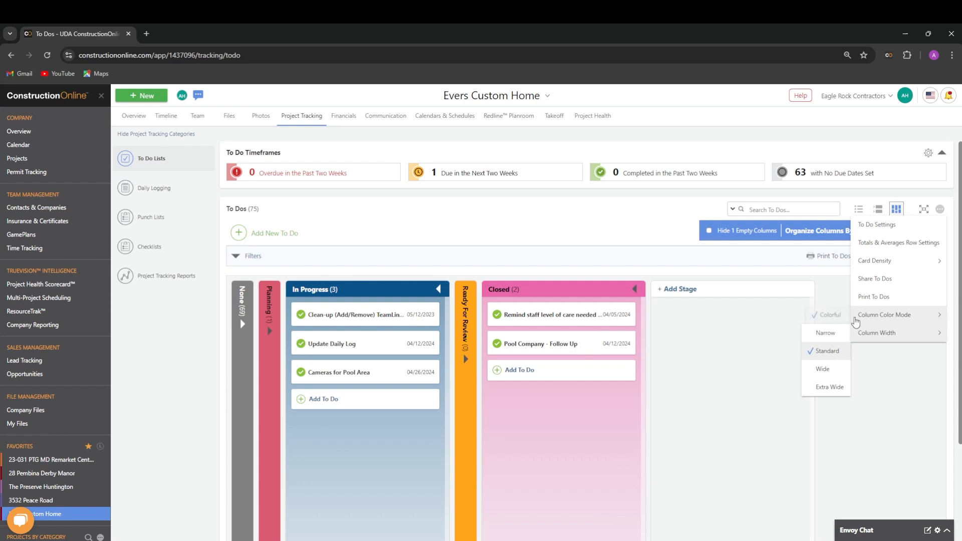
left_click(826, 333)
left_click(942, 211)
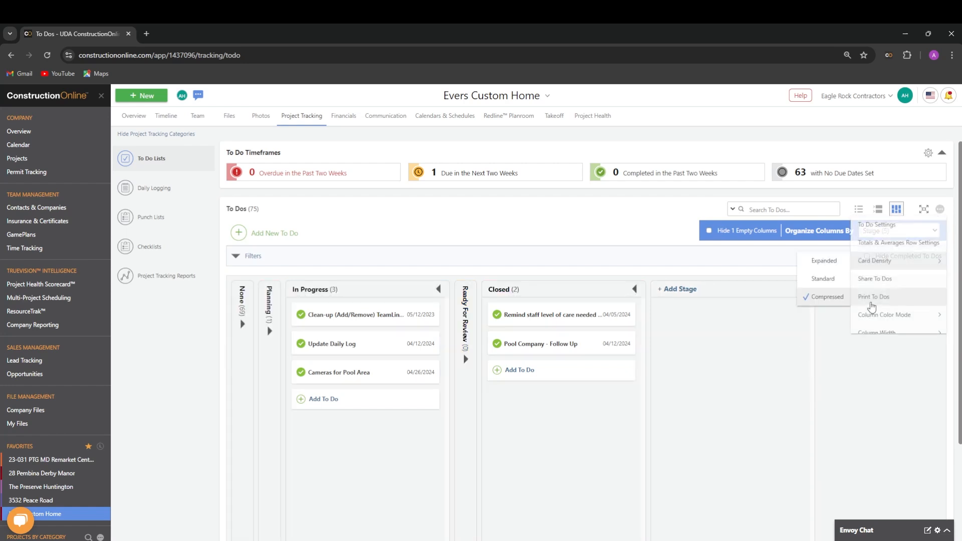
mouse_move(880, 339)
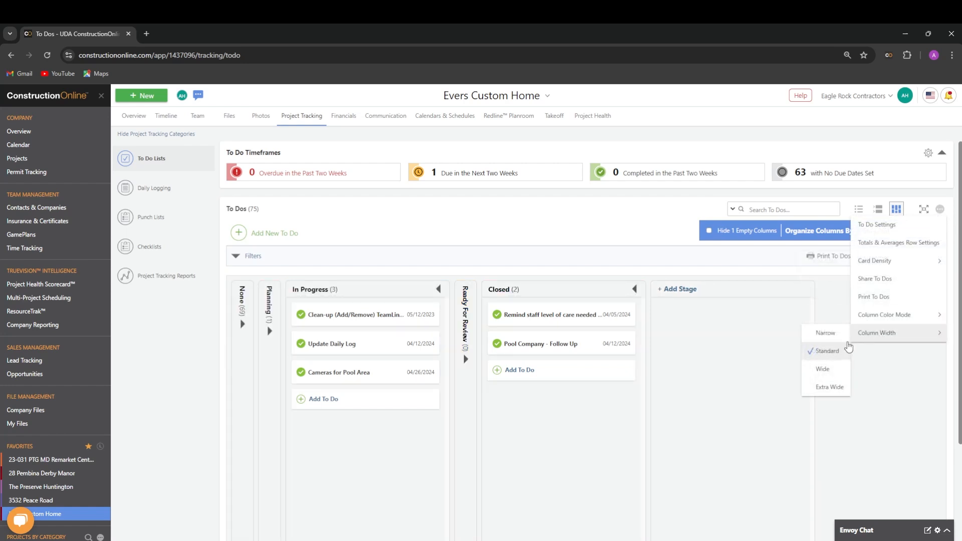
left_click(825, 332)
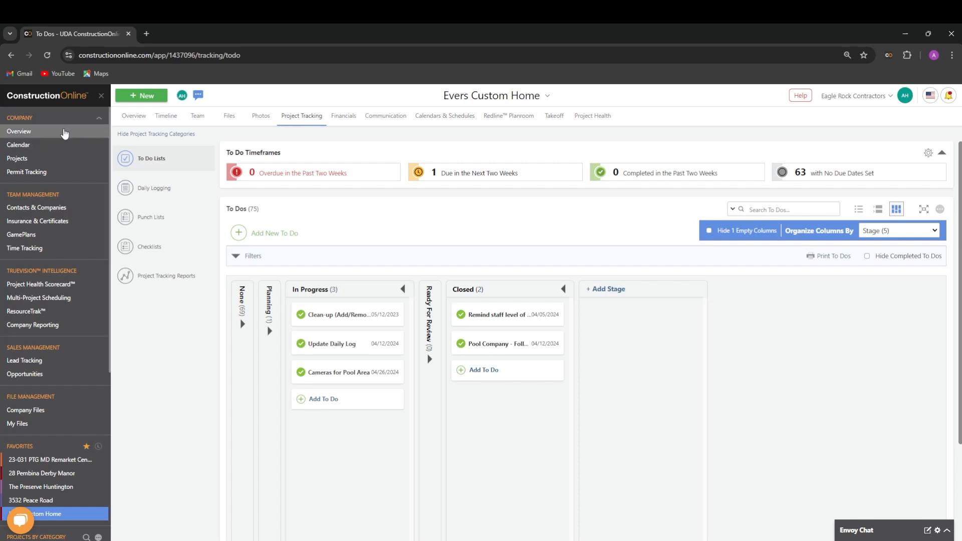
Step: Open the company-wide To Dos from Overview's Project Tracking tab and list all 236 as a table
left_click(64, 133)
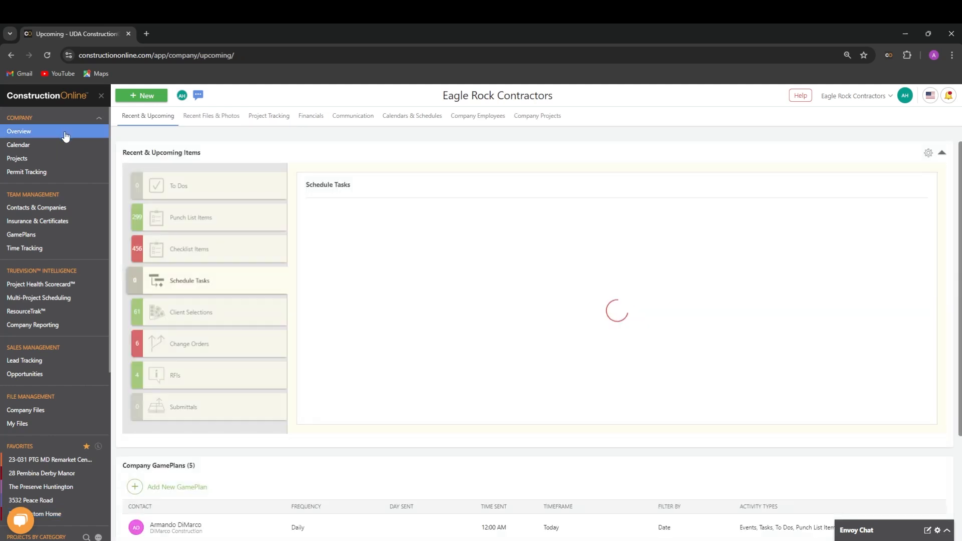
left_click(271, 125)
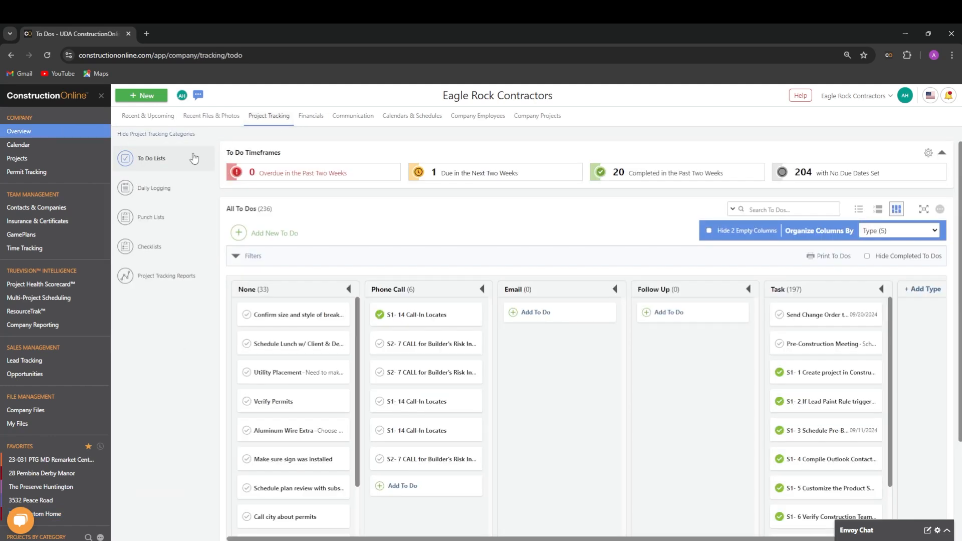
left_click(859, 209)
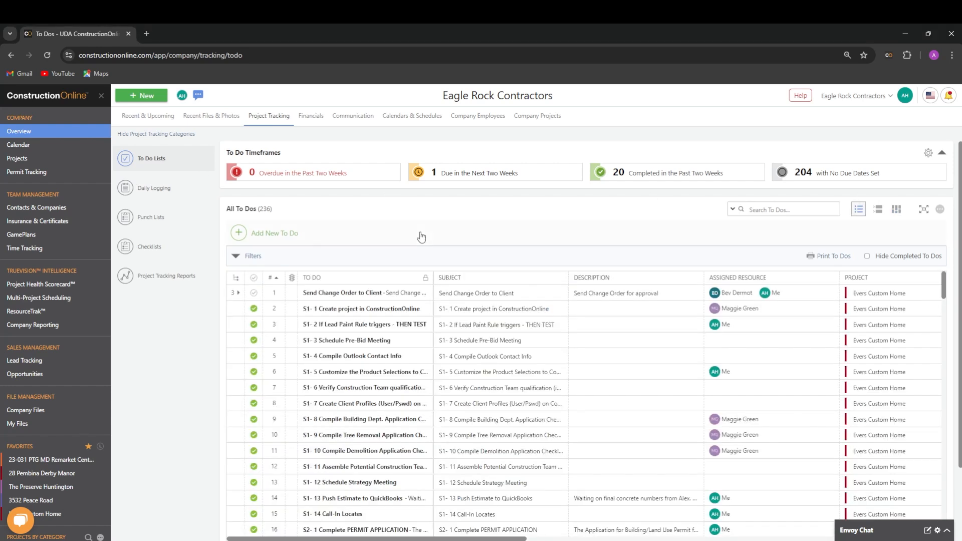
left_click(273, 241)
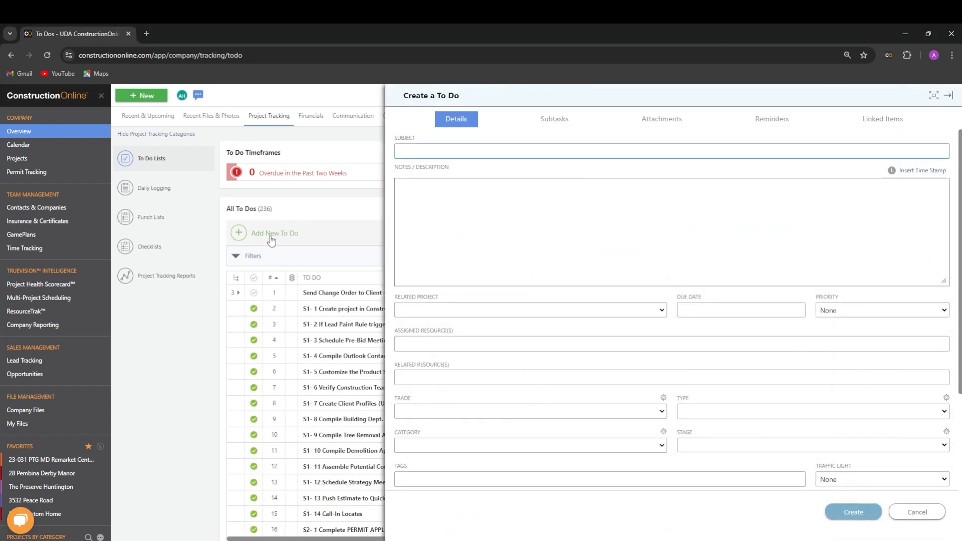
left_click(650, 294)
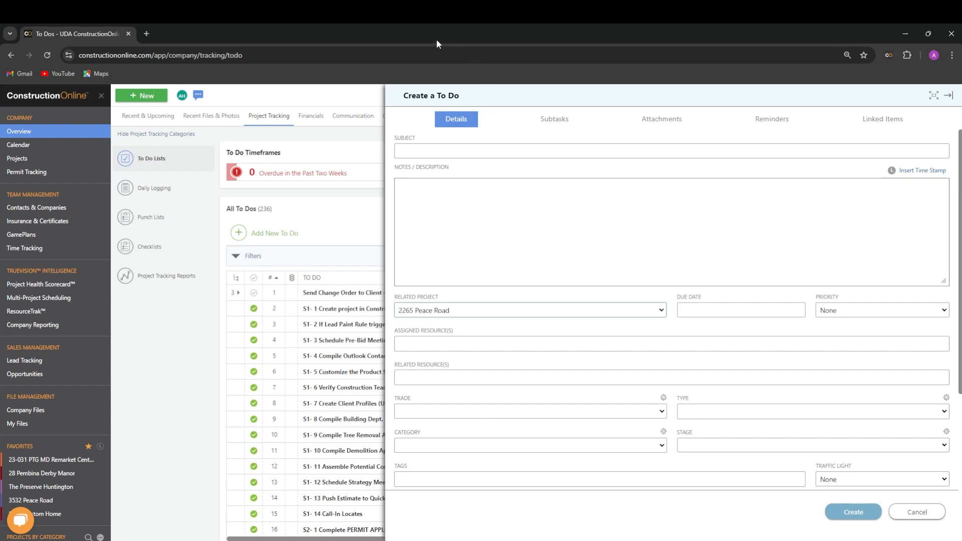
left_click(903, 513)
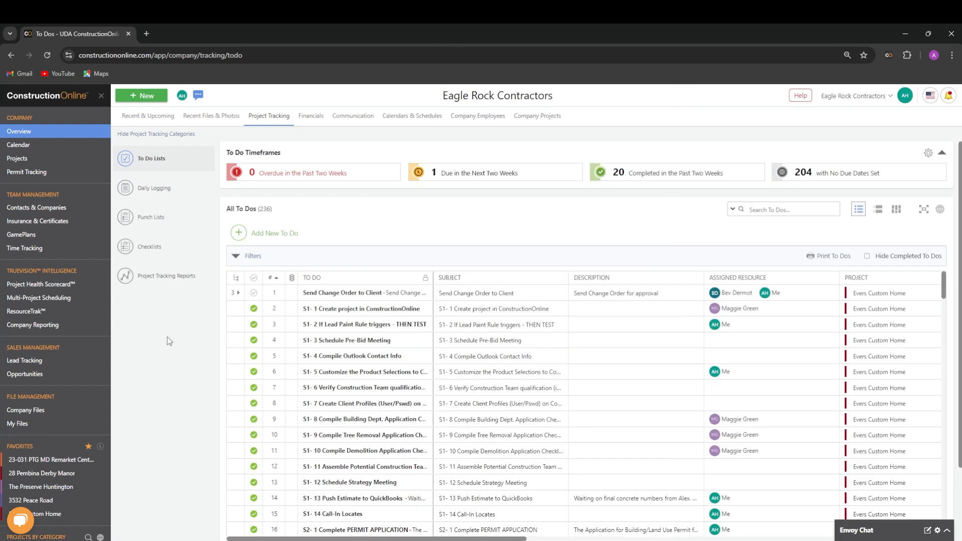
right_click(327, 297)
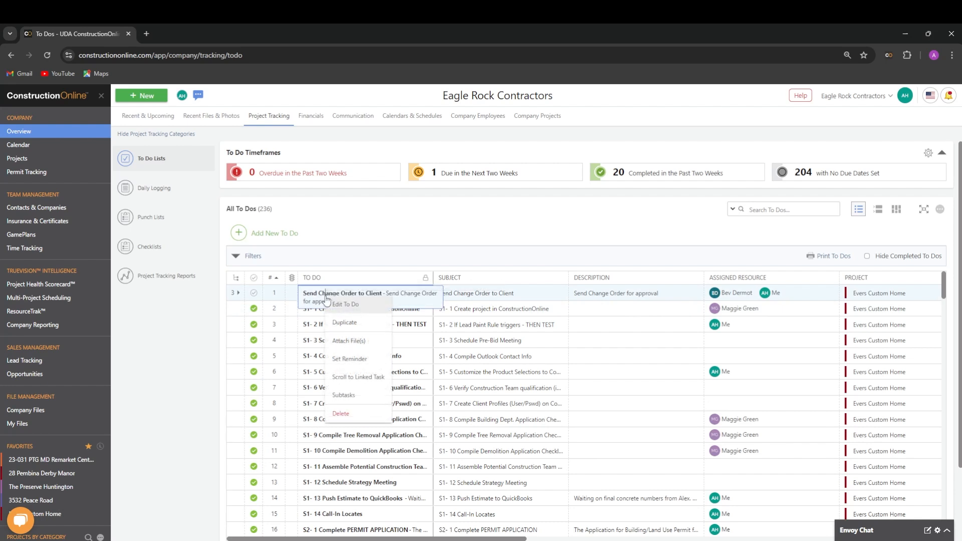
left_click(372, 326)
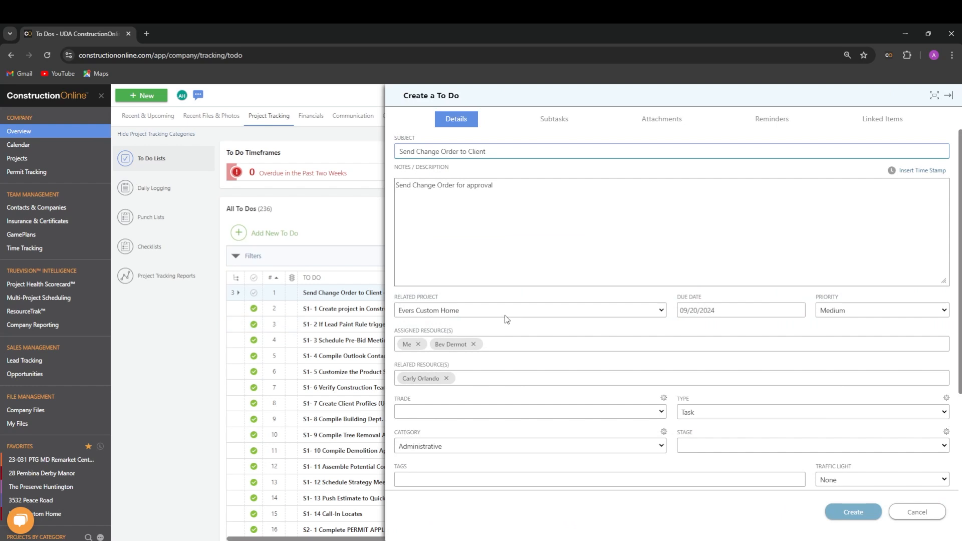
left_click(508, 312)
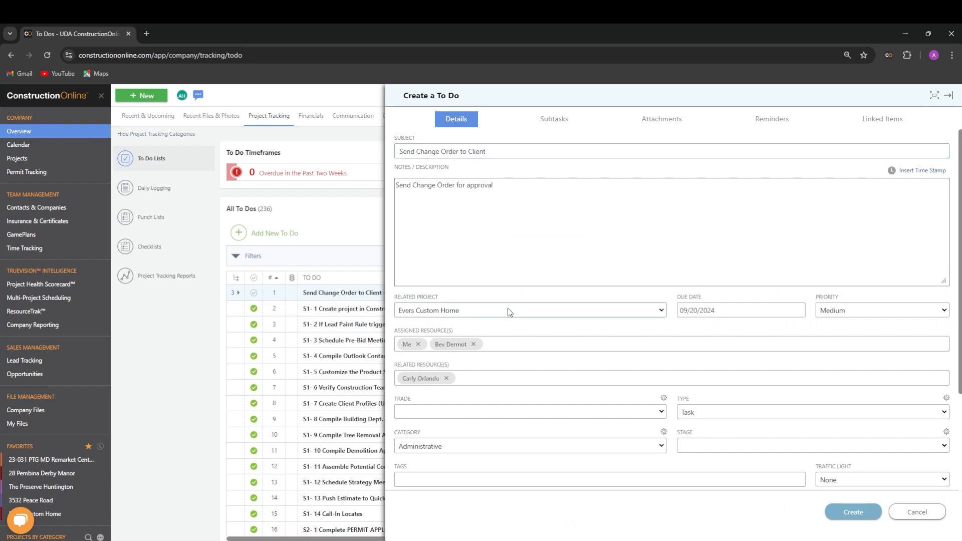
left_click(444, 39)
left_click(917, 511)
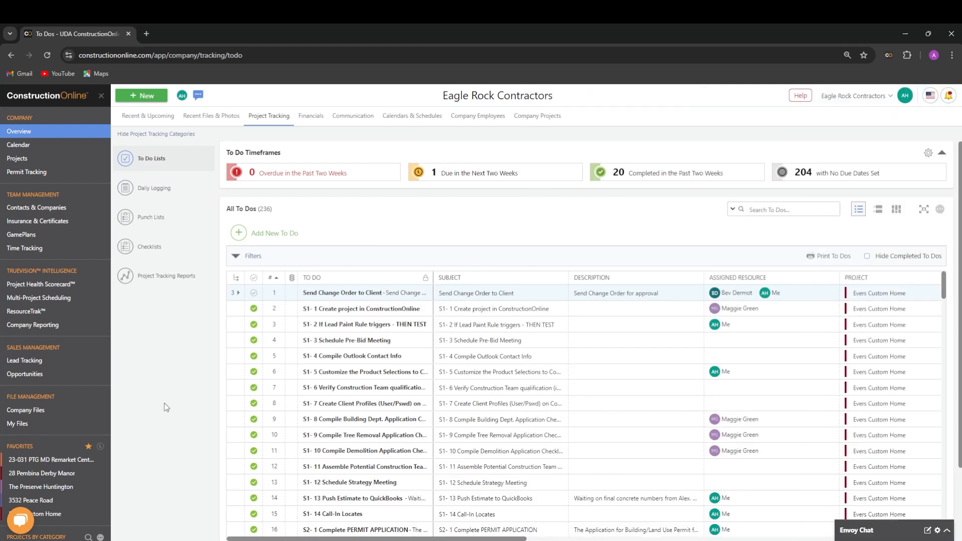